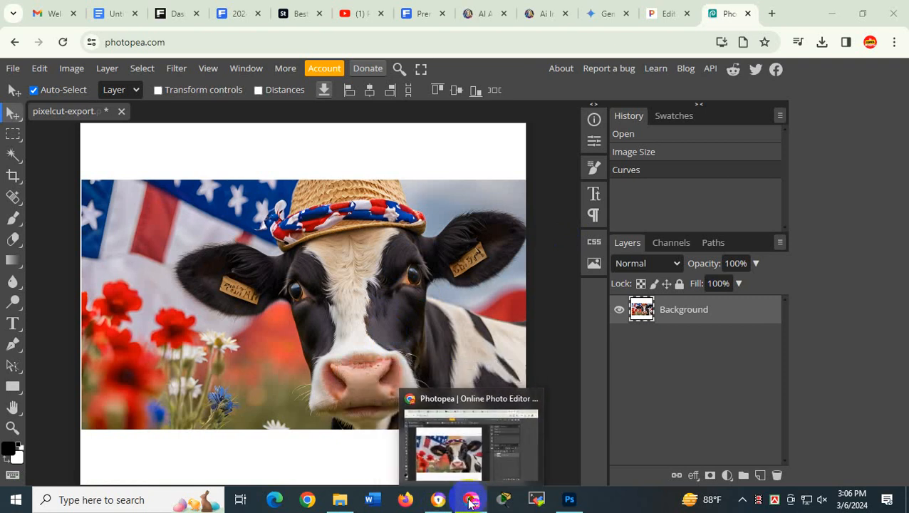
# Switch to the YouTube page in Chrome and view the playlist entry for Part 4 of the Freepik AI photos series
pyautogui.click(441, 500)
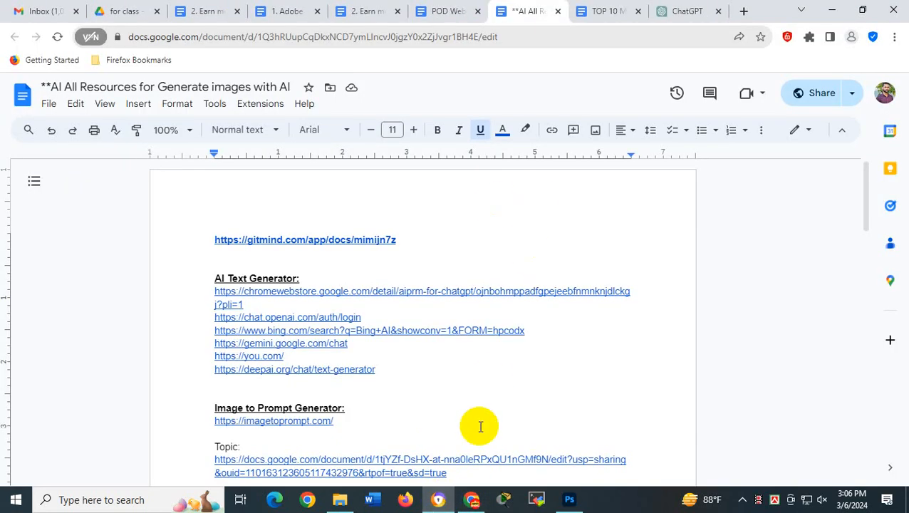
pyautogui.click(470, 499)
pyautogui.click(346, 13)
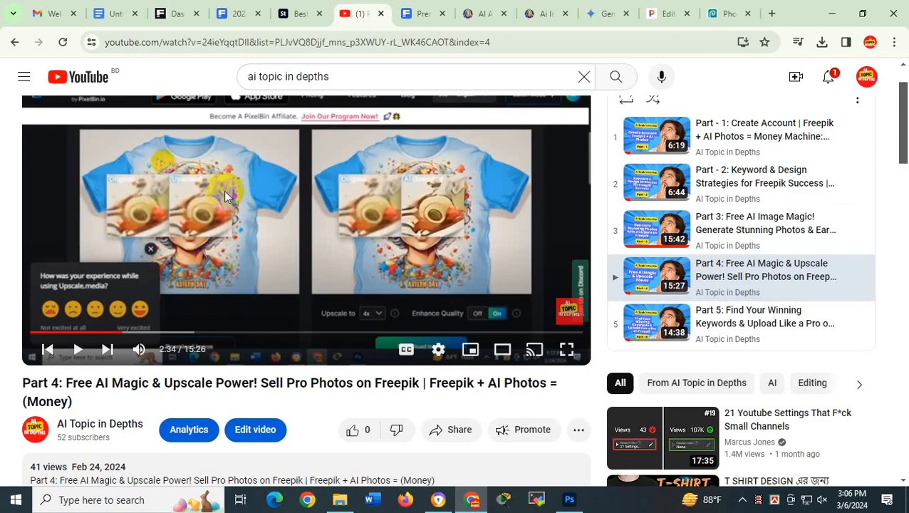
pyautogui.scroll(1, 235, 200)
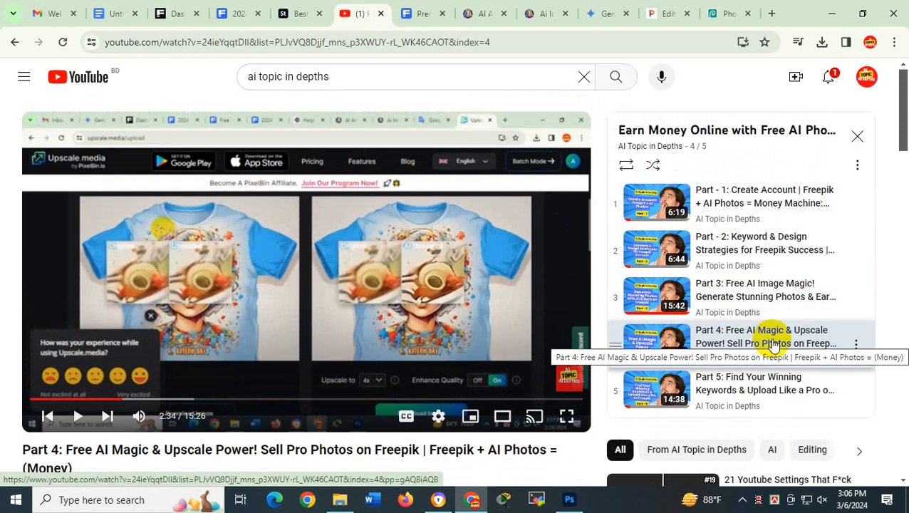
# Open the Downloads folder in File Explorer and compare the exported pixelcut-export cow images
pyautogui.click(339, 500)
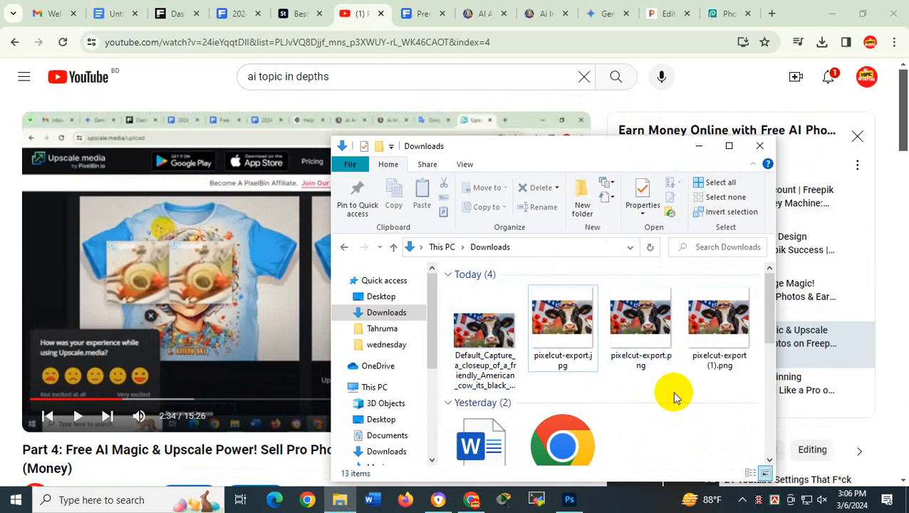
pyautogui.click(643, 349)
pyautogui.click(585, 335)
pyautogui.click(644, 336)
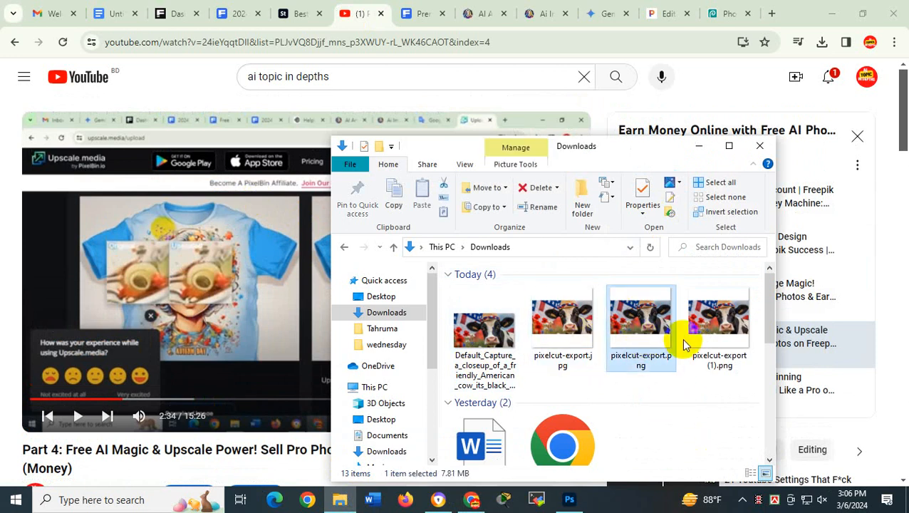
pyautogui.click(714, 345)
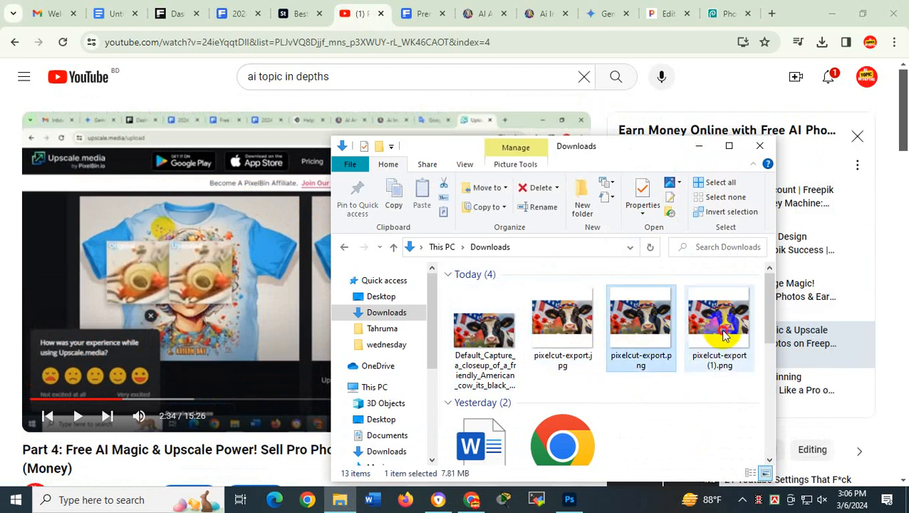
pyautogui.click(627, 329)
pyautogui.click(702, 346)
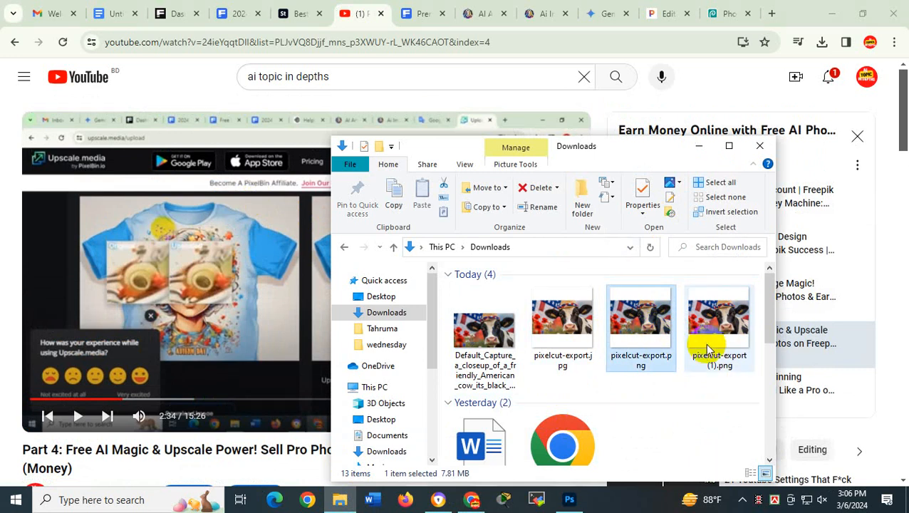
pyautogui.click(659, 344)
pyautogui.click(712, 333)
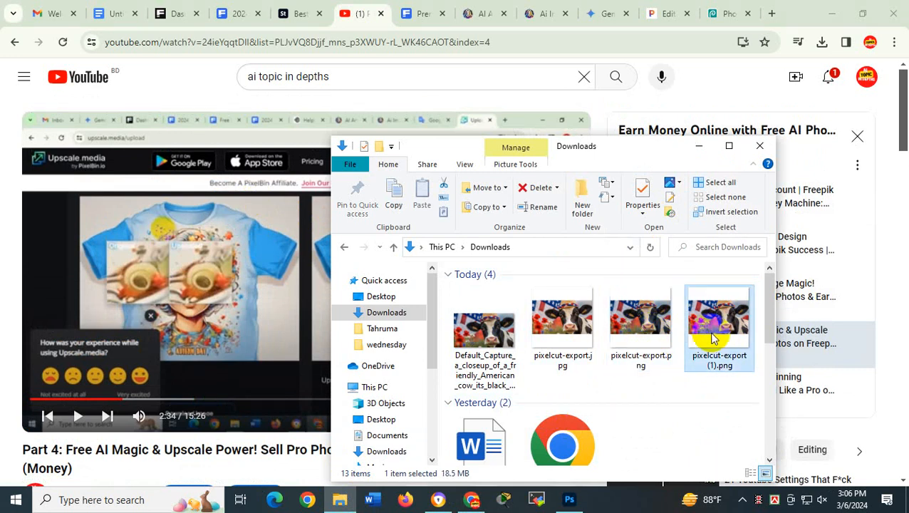
pyautogui.click(659, 331)
# Open the detailed file properties of pixelcut-export.jpg and its Subject property for editing
pyautogui.click(563, 337)
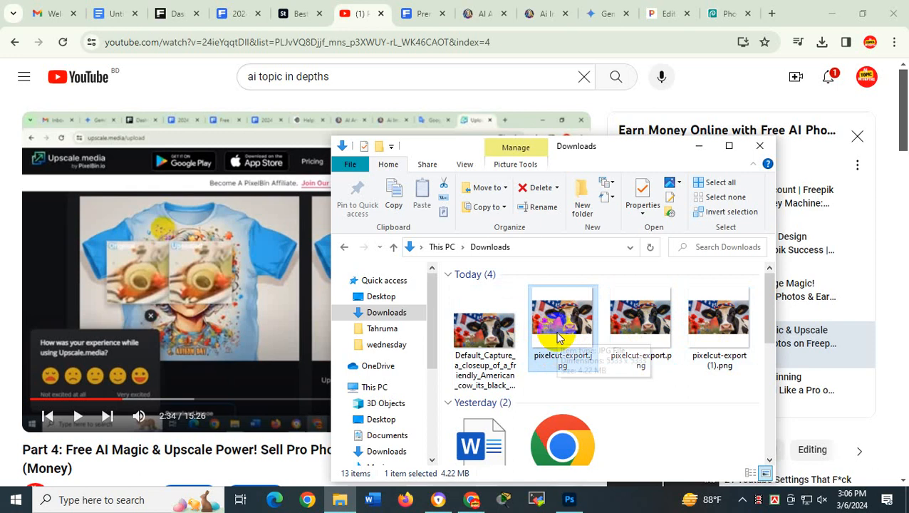
pyautogui.rightClick(559, 338)
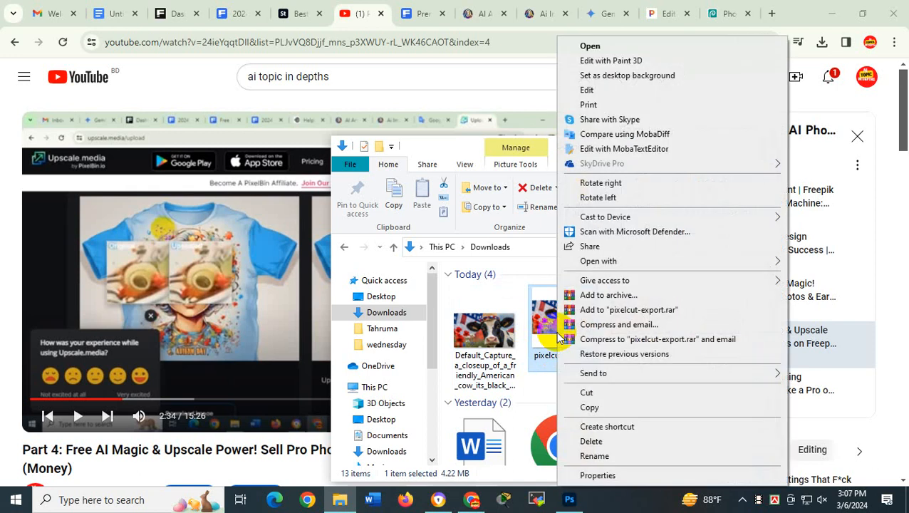
pyautogui.click(622, 474)
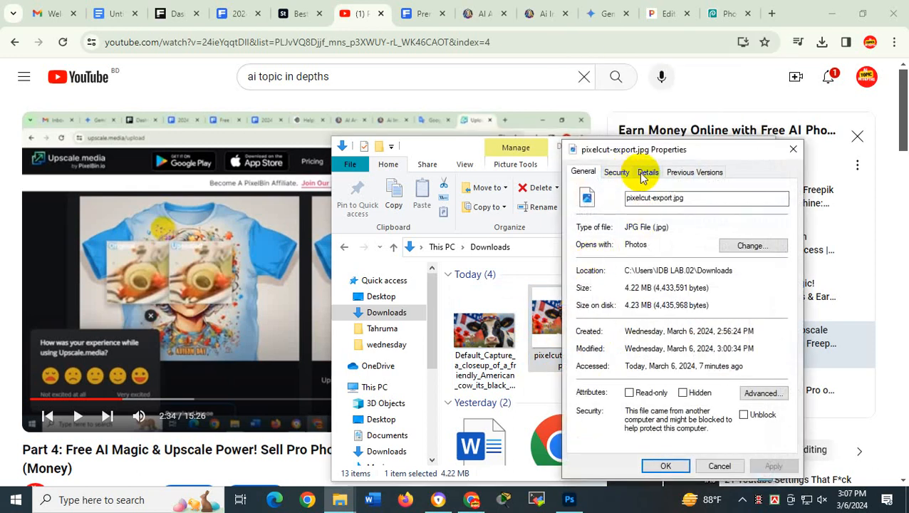
pyautogui.click(646, 174)
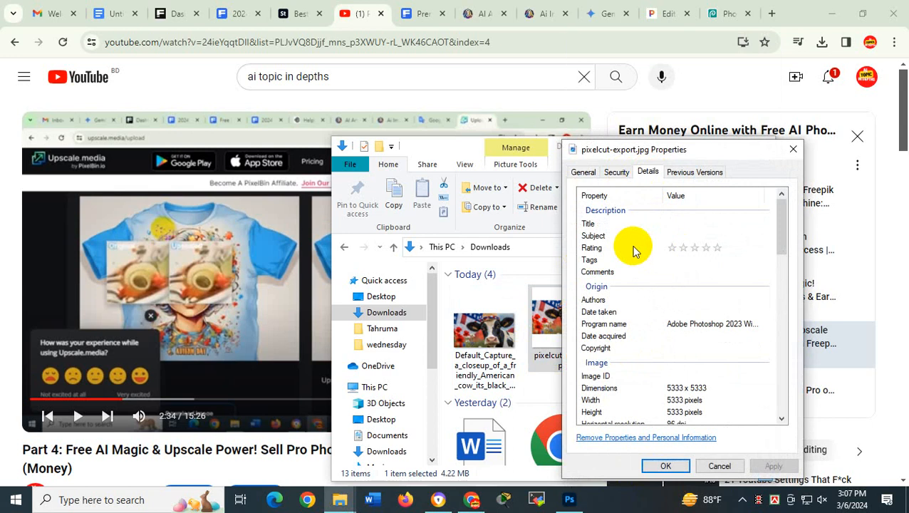
pyautogui.click(676, 235)
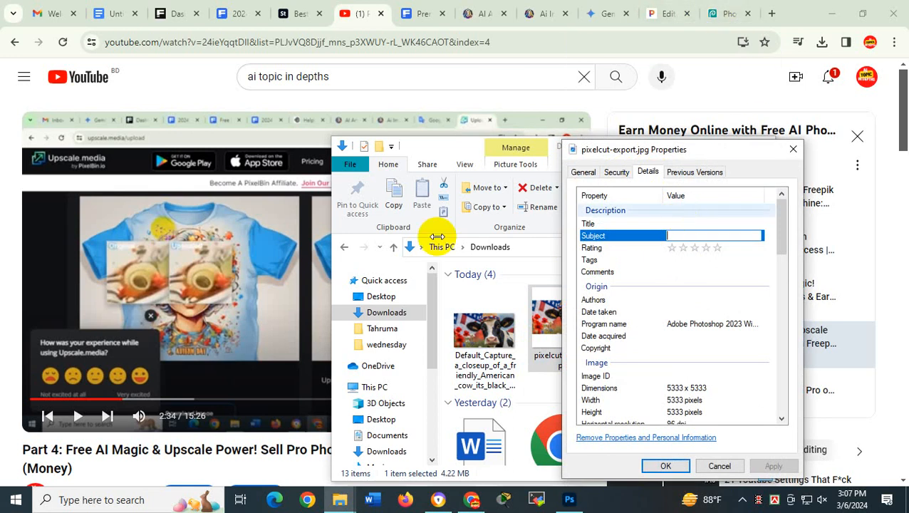
# In Gemini's cow chat, submit "please give me a title on 100 words using the prompt:" followed by the full cow image description
pyautogui.click(469, 500)
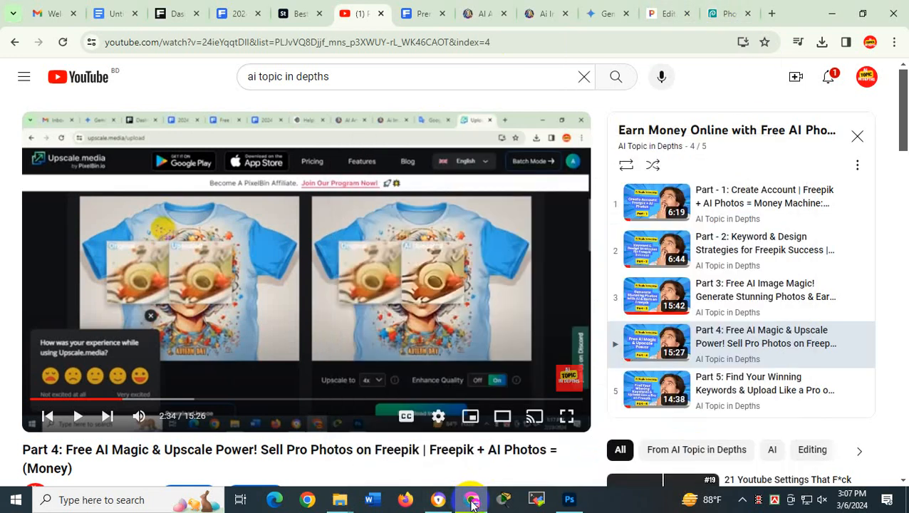
pyautogui.click(610, 10)
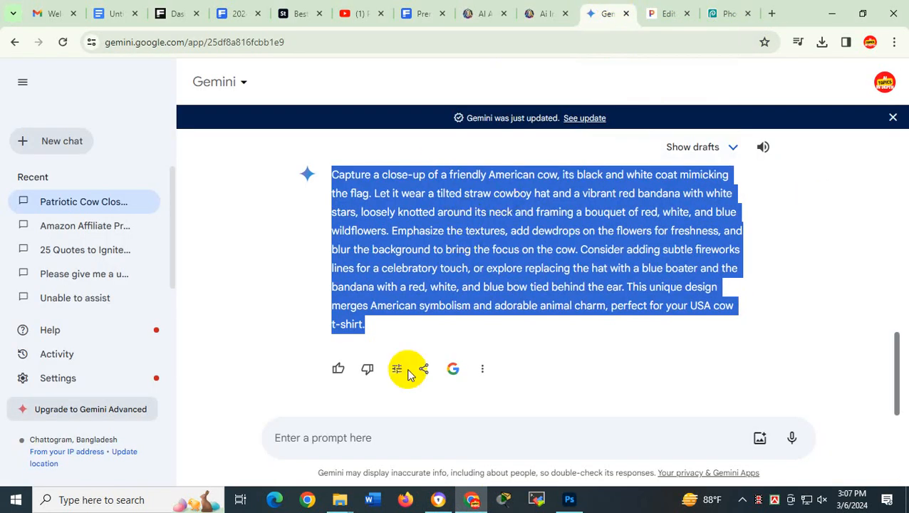
pyautogui.click(349, 437)
pyautogui.write('Capture a close-up of a friendly American cow, its black and white coat mimicking the flag. Let it wear a tilted straw cowboy hat and a vibrant red bandana with white stars, loosely knotted around its neck and framing a bouquet of red, white, and blue wildflowers. Emphasize the textures, add dewdrops on the flowers for freshness, and blur the background to bring the focus on the cow. Consider adding subtle fireworks lines for a celebratory touch, or explore replacing the hat with a blue boater and the bandana with a red, white, and blue bow tied behind the ear. This unique design merges American symbolism and adorable animal charm, perfect for your USA cow t-shirt.')
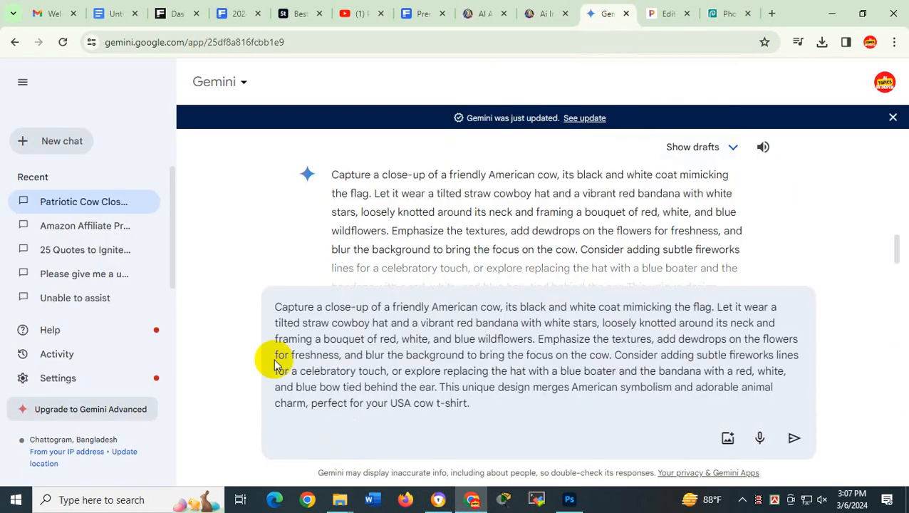
pyautogui.click(276, 307)
pyautogui.press('Return')
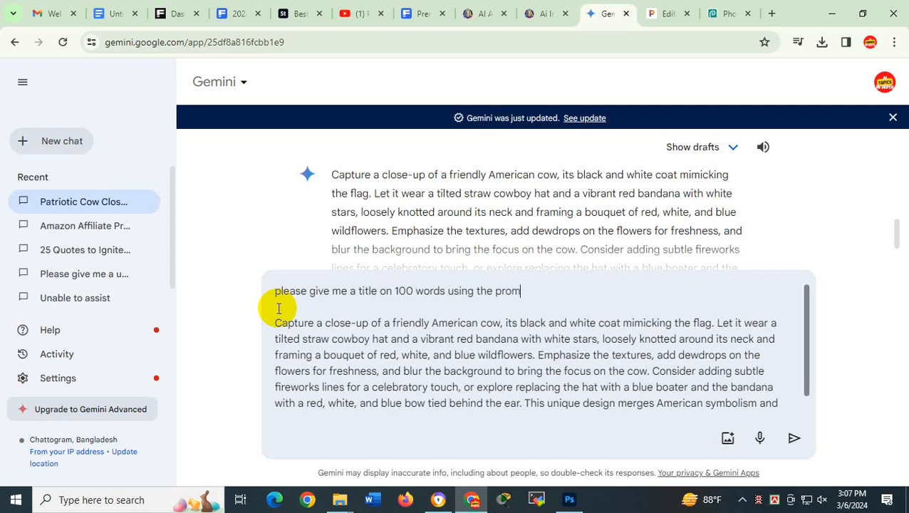
pyautogui.press('Return')
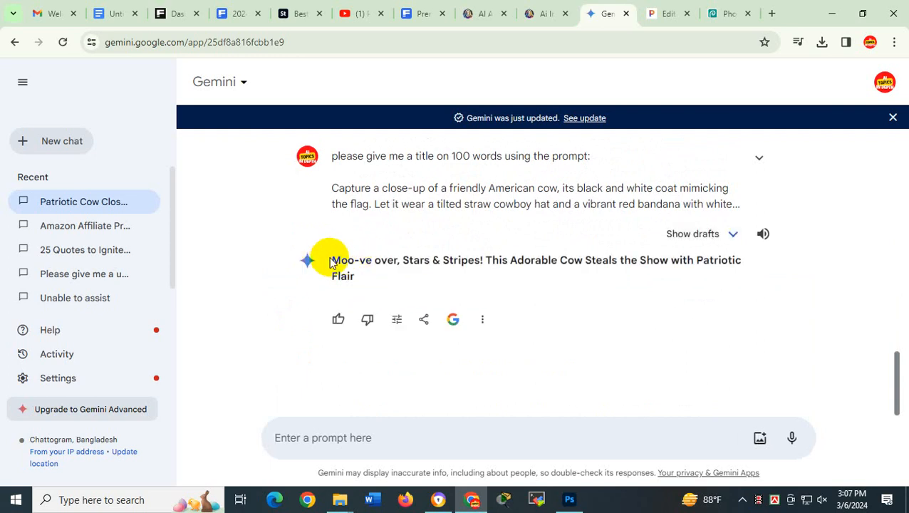
# Copy Gemini's title "Moo-ve over, Stars & Stripes! This Adorable Cow Steals the Show with Patriotic Flair" into the Title and Subject properties of pixelcut-export.jpg
pyautogui.moveTo(332, 261); pyautogui.dragTo(361, 276)
pyautogui.hotkey('ctrl', 'c')
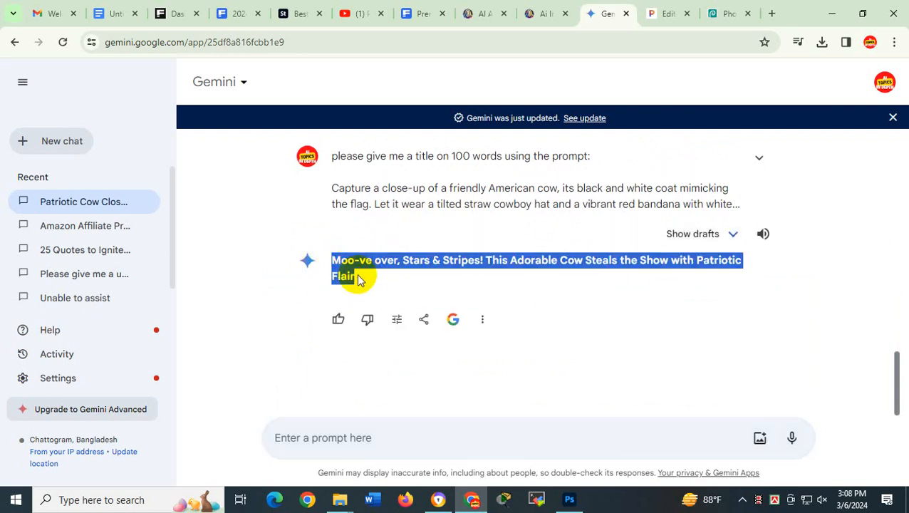
pyautogui.click(339, 499)
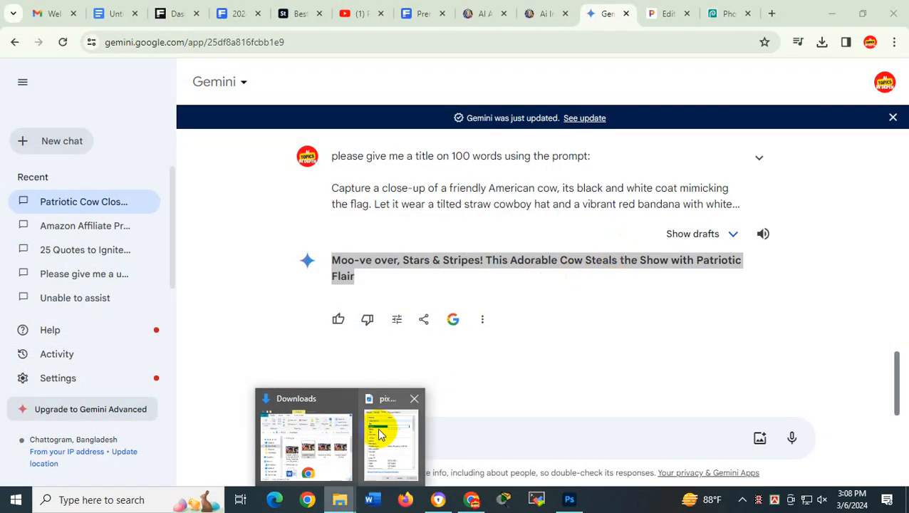
pyautogui.click(377, 432)
pyautogui.click(680, 224)
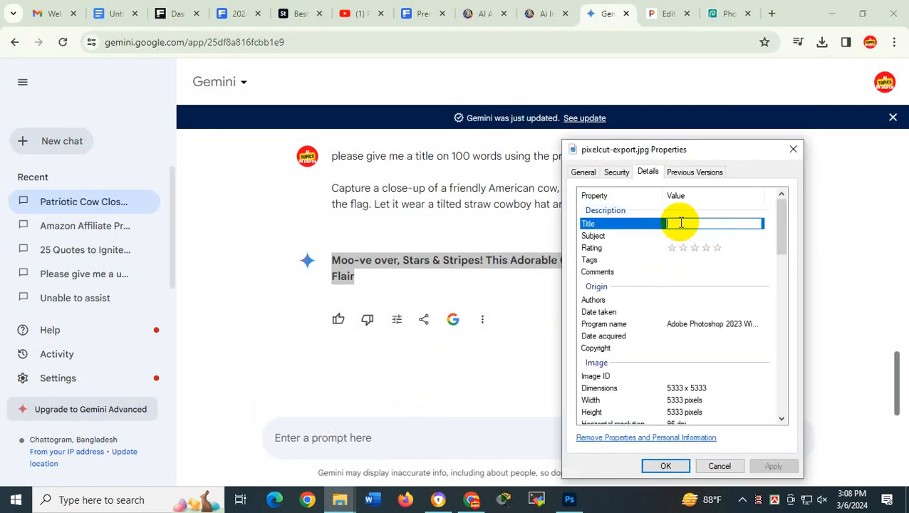
pyautogui.hotkey('ctrl', 'v')
pyautogui.click(682, 236)
pyautogui.hotkey('ctrl', 'v')
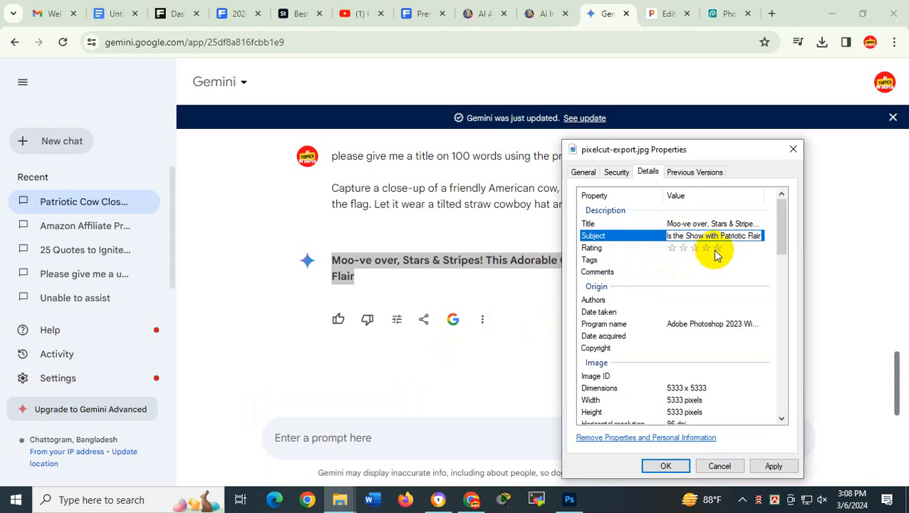
# Set the image's rating to five stars and open its Tags property for editing
pyautogui.click(718, 248)
pyautogui.click(676, 261)
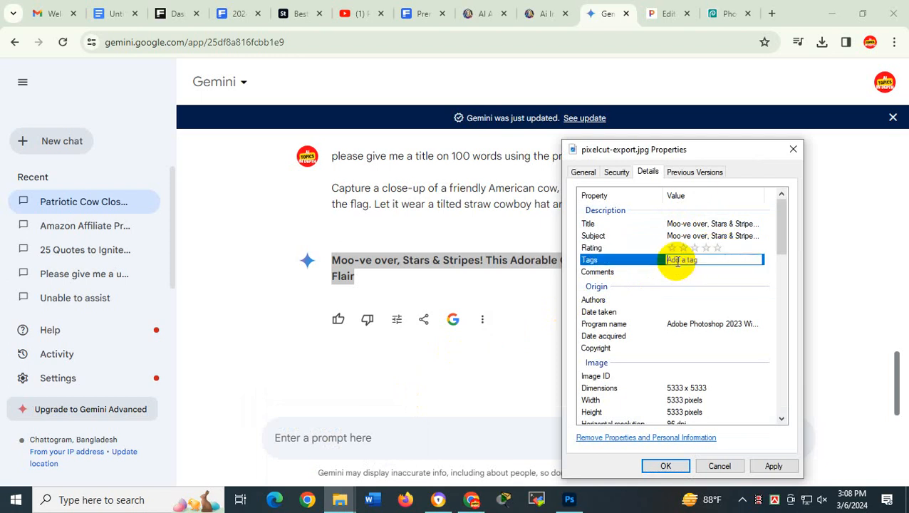
pyautogui.click(718, 248)
pyautogui.click(709, 260)
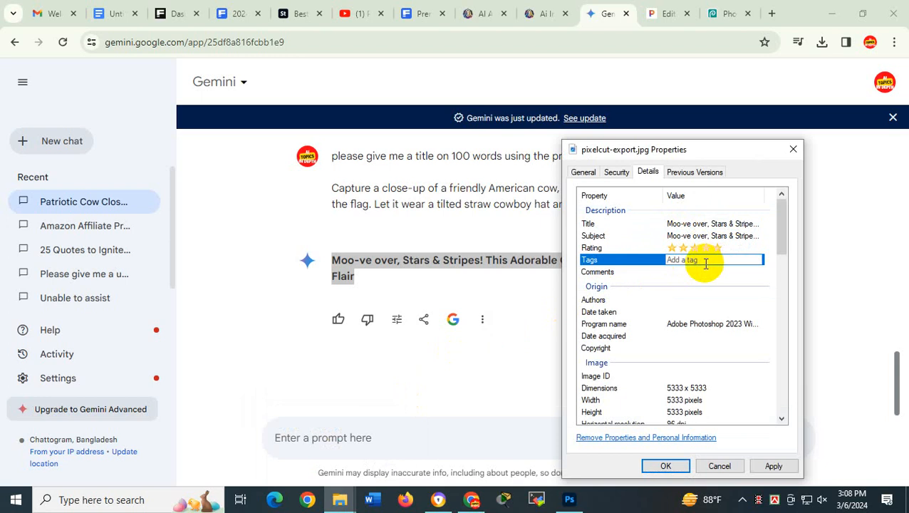
pyautogui.click(685, 271)
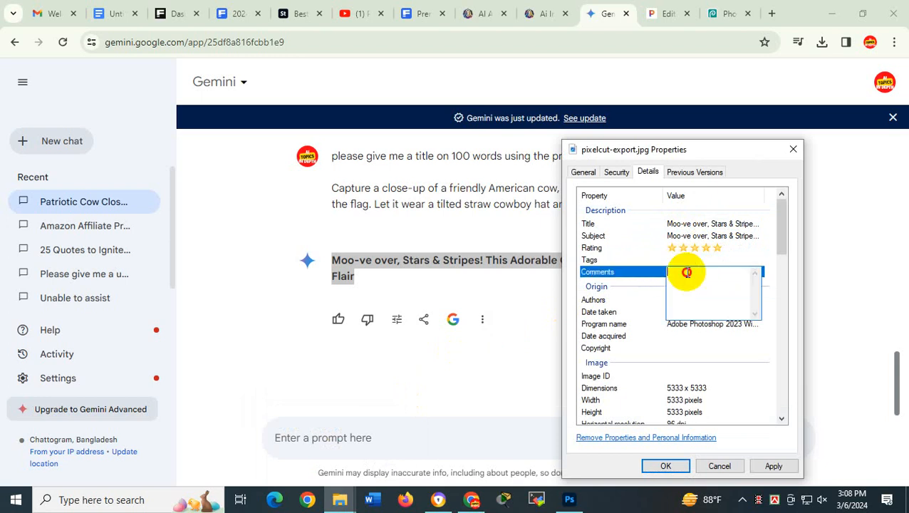
pyautogui.click(682, 261)
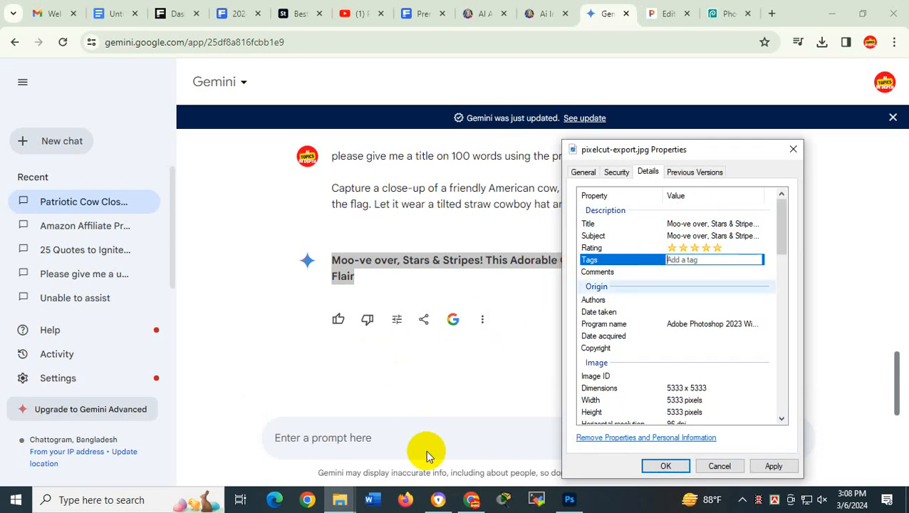
# Open the imstocker.com/en/keyworder link from the offpage SEO section of the Google Doc "2. Earn money Freepik with AI image"
pyautogui.click(438, 499)
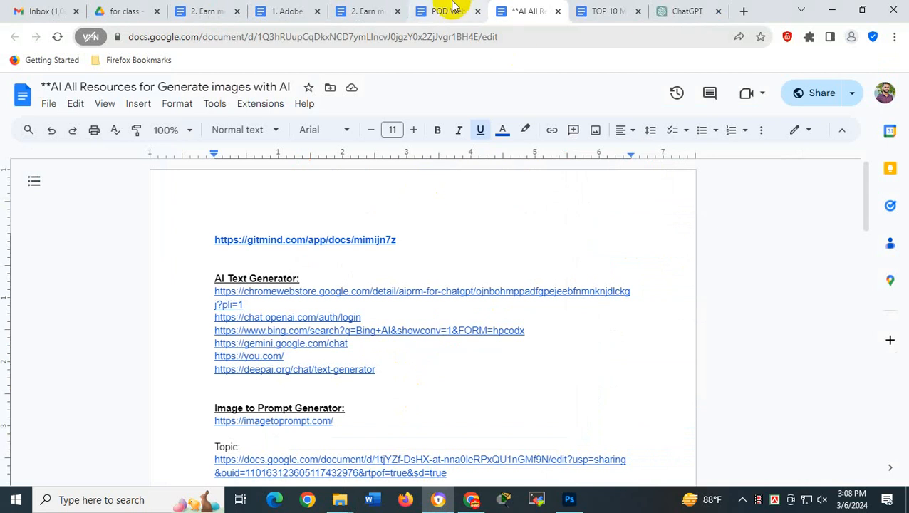
pyautogui.click(363, 11)
pyautogui.scroll(-15, 459, 359)
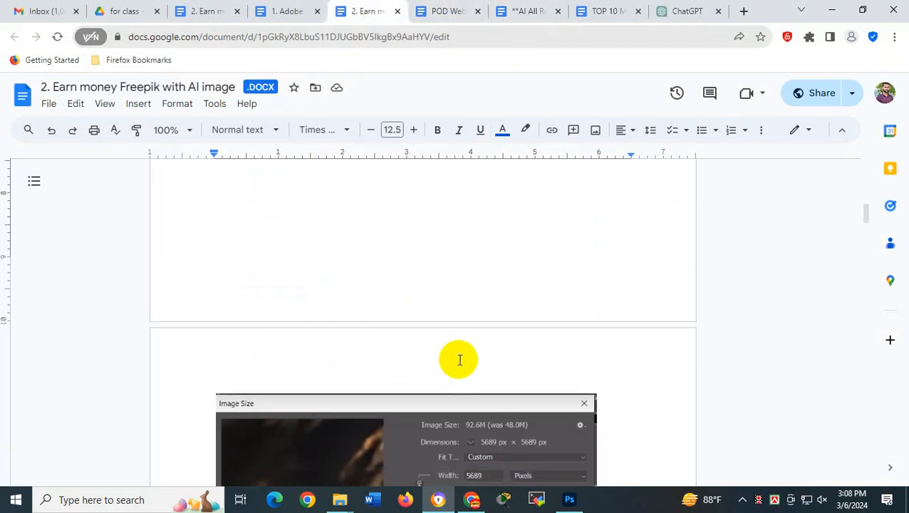
pyautogui.scroll(-6, 458, 359)
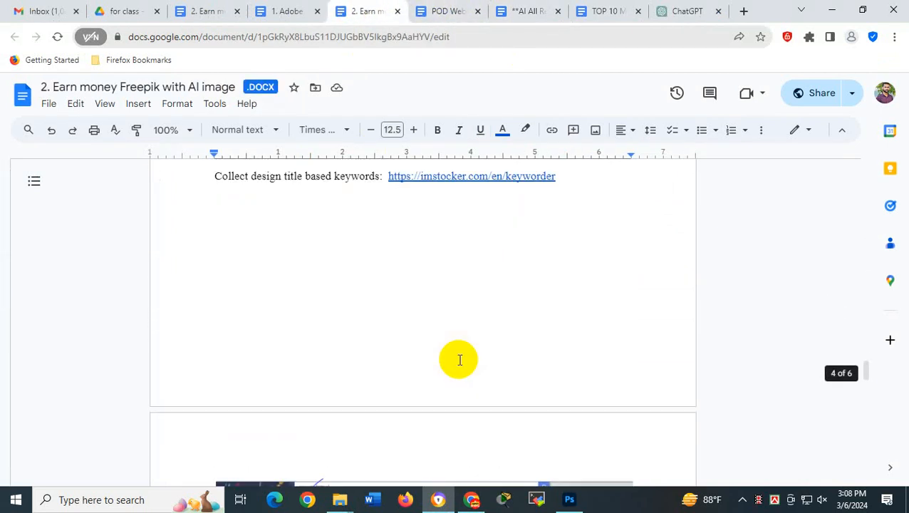
pyautogui.scroll(3, 459, 359)
pyautogui.click(468, 314)
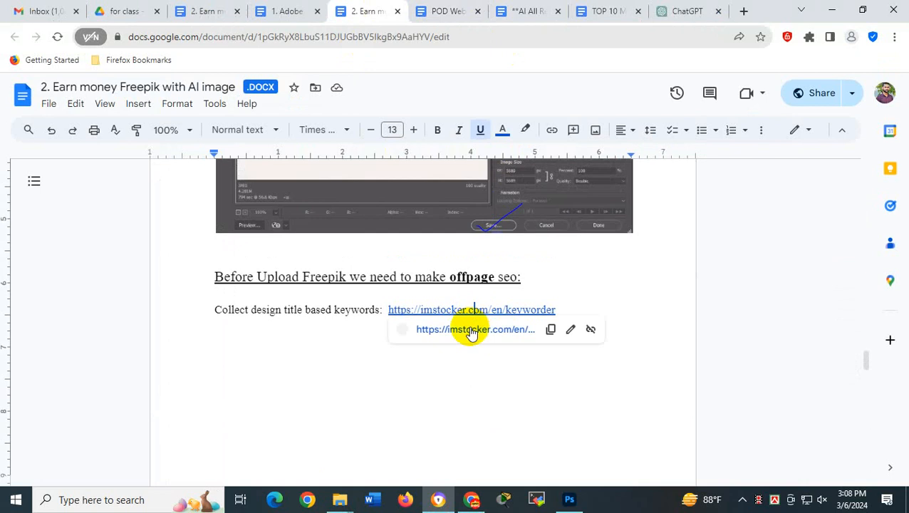
pyautogui.click(468, 328)
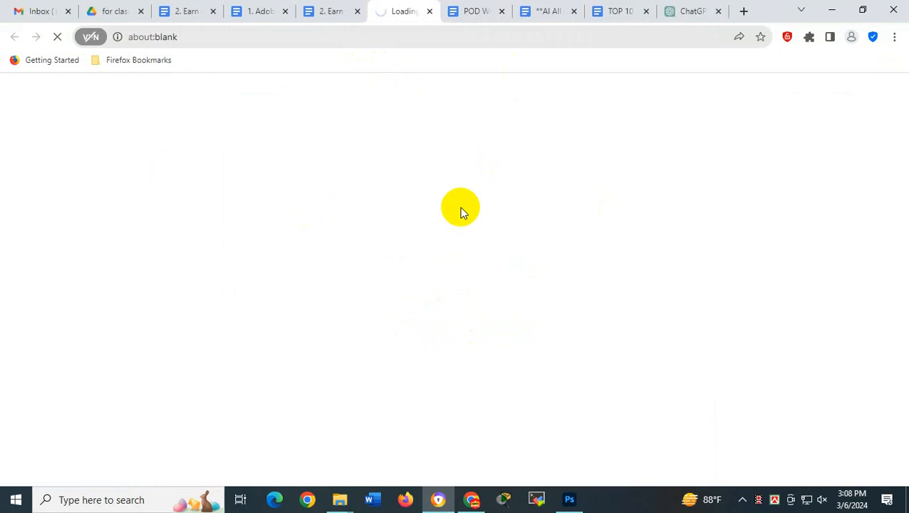
# Dismiss the IMStocker promo and search Keyworder for "Moo-ve over, Stars & Stripes! This Adorable Cow Steals the Show with Patriotic Flair"
pyautogui.click(290, 35)
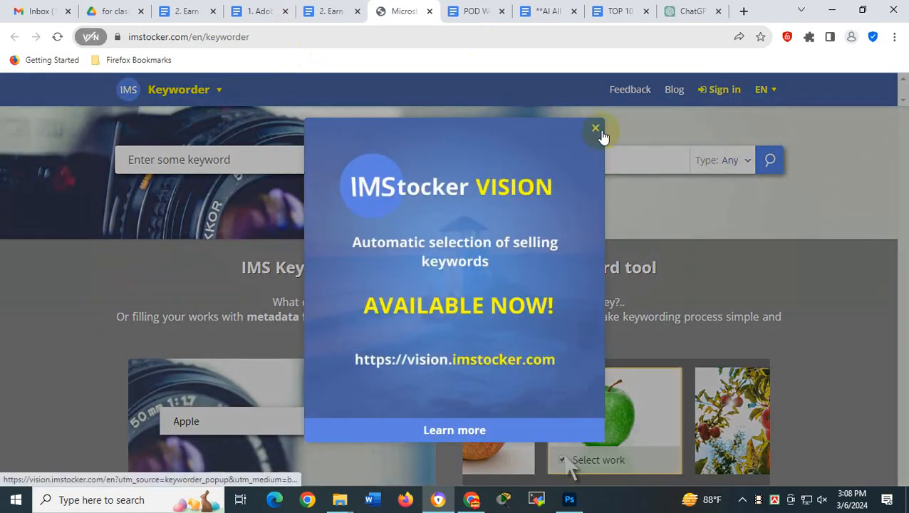
pyautogui.click(601, 130)
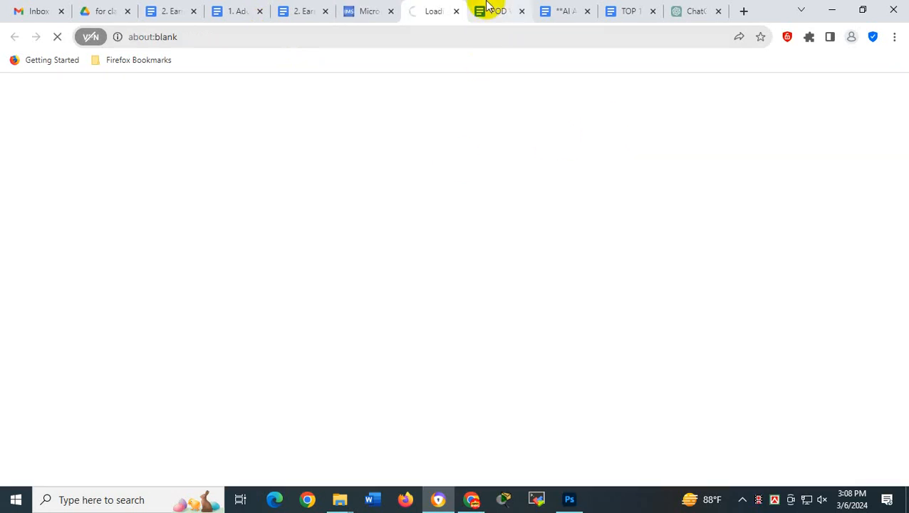
pyautogui.click(455, 12)
pyautogui.click(595, 129)
pyautogui.click(538, 157)
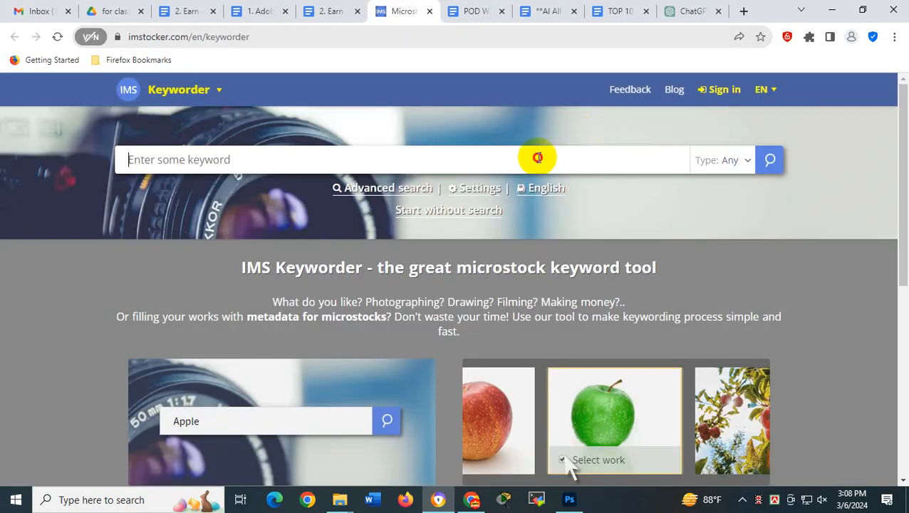
pyautogui.hotkey('ctrl', 'v')
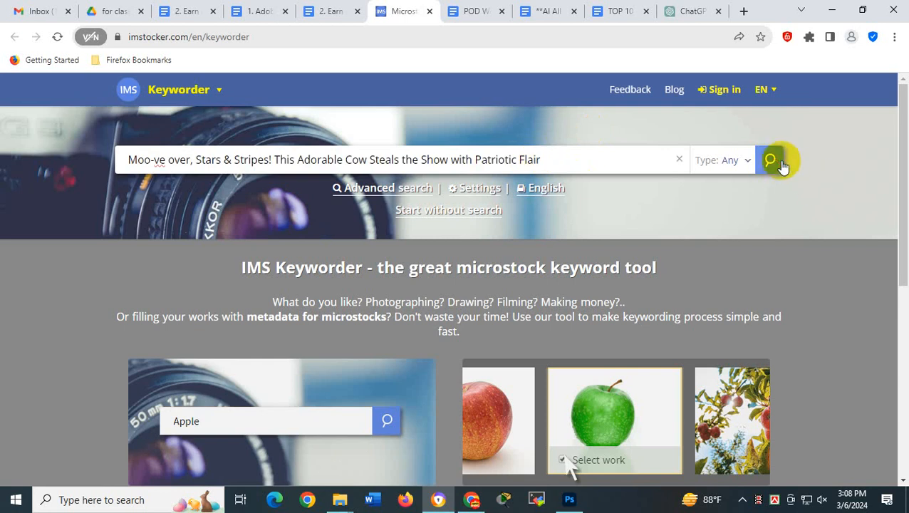
pyautogui.click(772, 161)
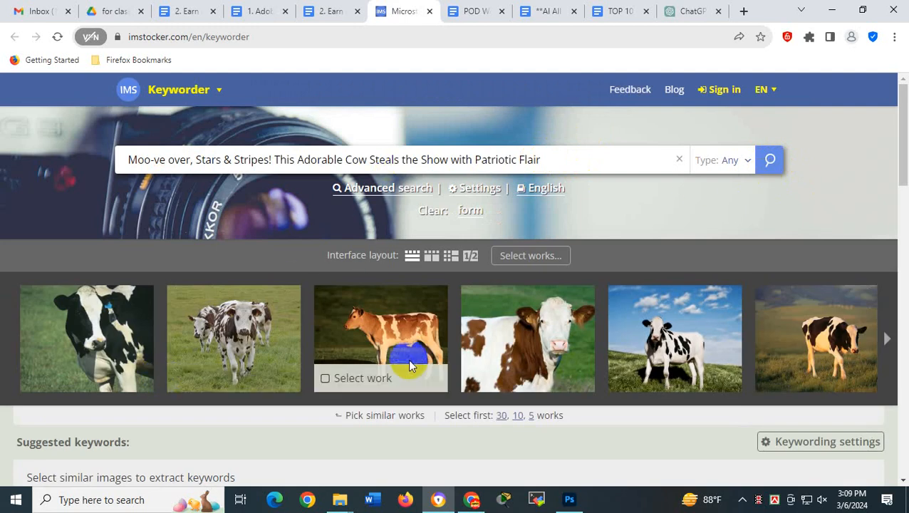
# Preview the first cow result, and rerun the Keyworder search with "t-shirt" added to the end of the phrase
pyautogui.click(819, 374)
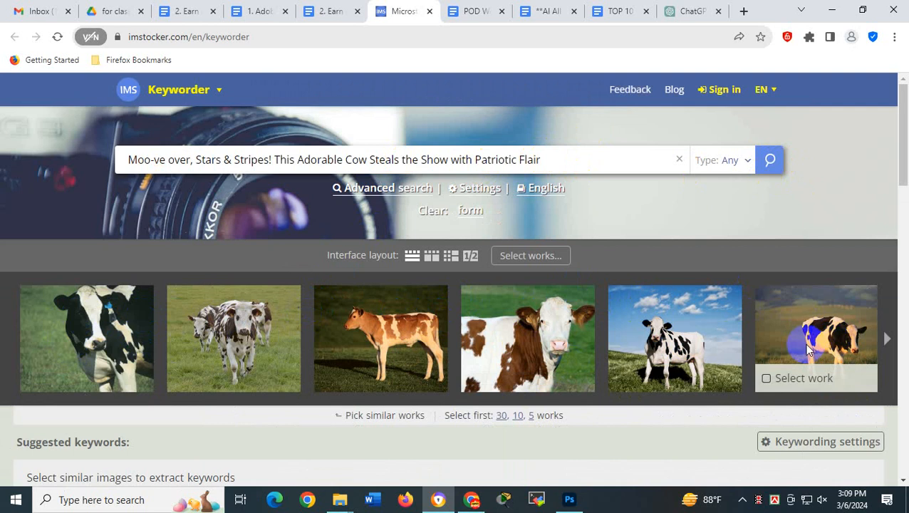
pyautogui.click(50, 310)
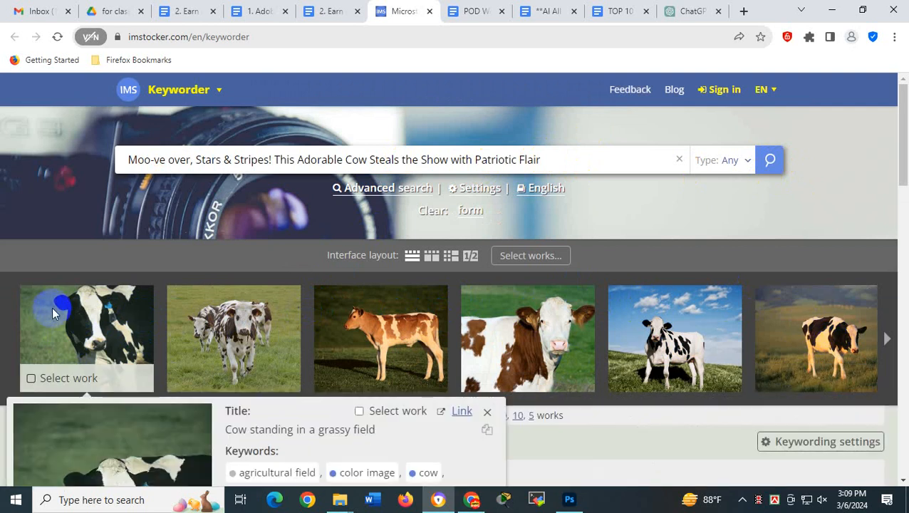
pyautogui.click(561, 160)
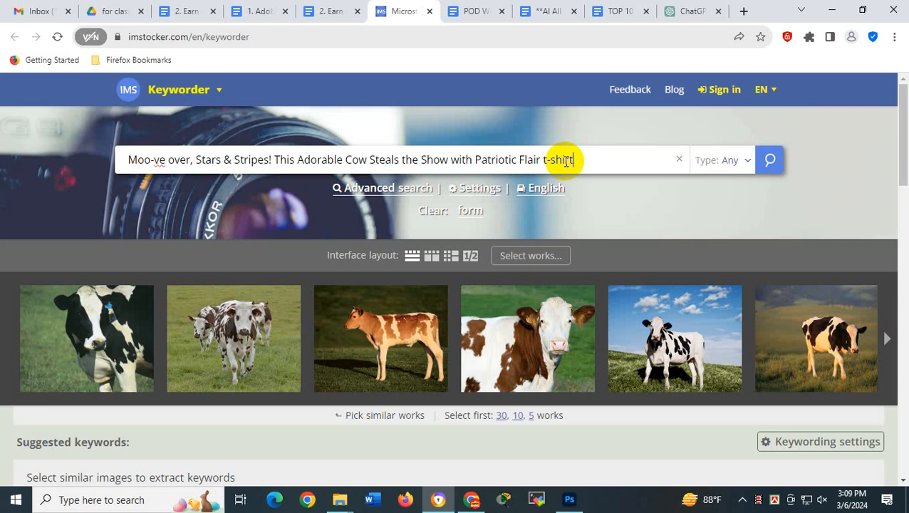
pyautogui.press('Return')
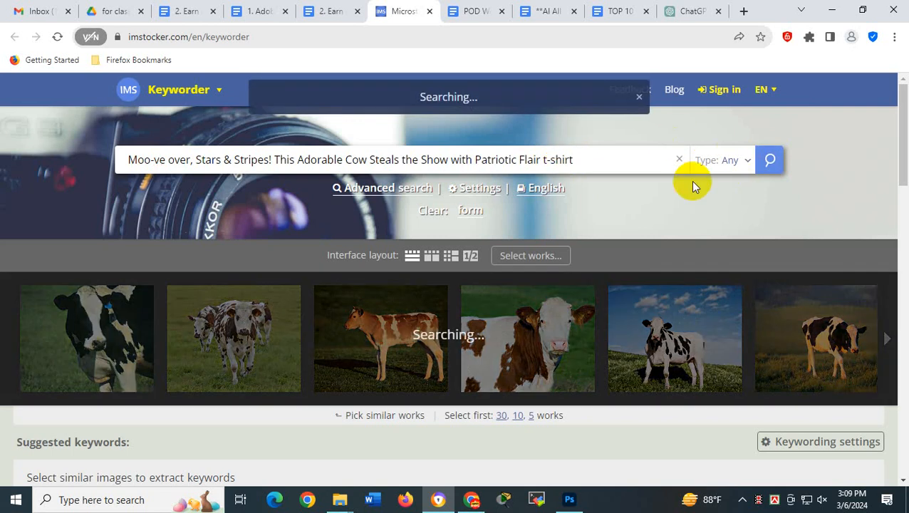
pyautogui.click(770, 162)
# Browse further through the cow results and preview the details of the dark calf and the cow grazing on a hill
pyautogui.click(886, 338)
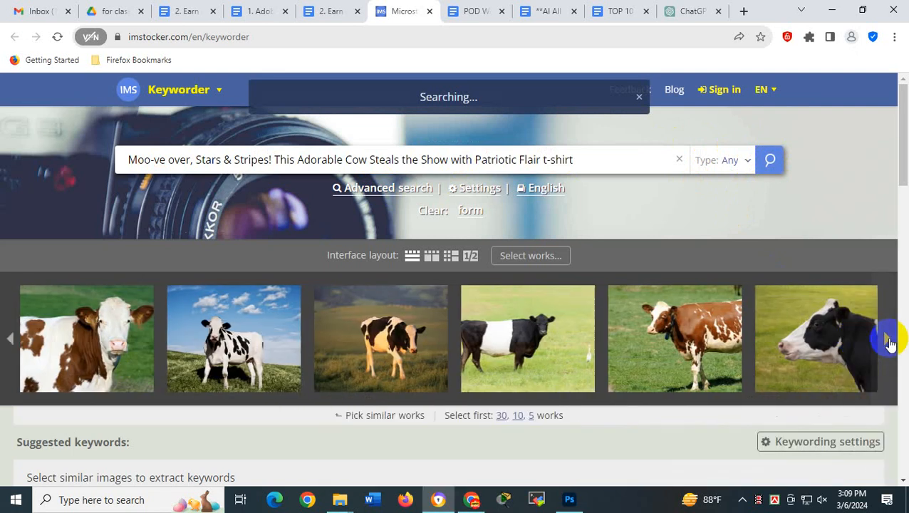
pyautogui.click(887, 341)
pyautogui.click(887, 341)
pyautogui.click(886, 342)
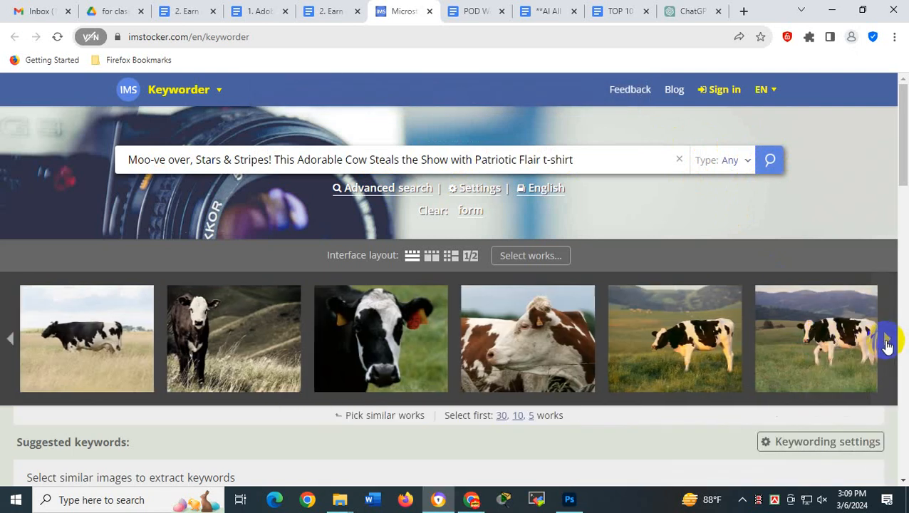
pyautogui.click(229, 308)
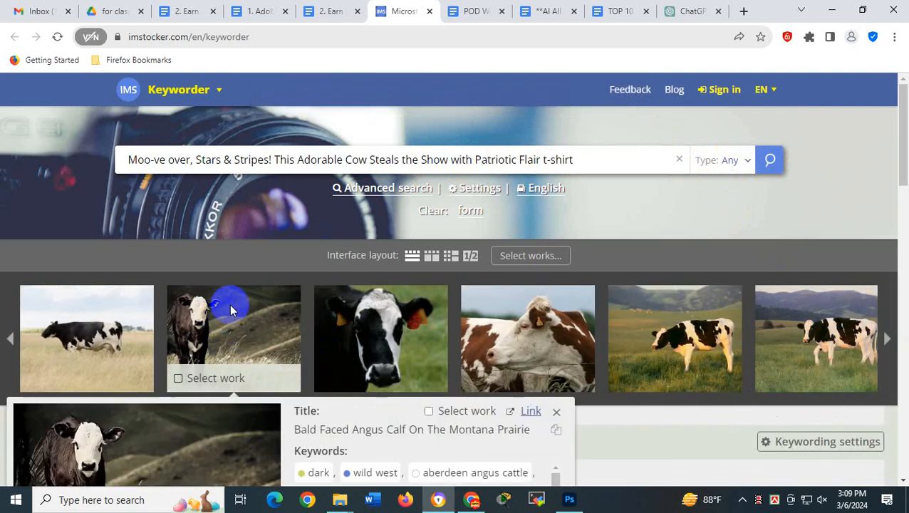
pyautogui.click(710, 353)
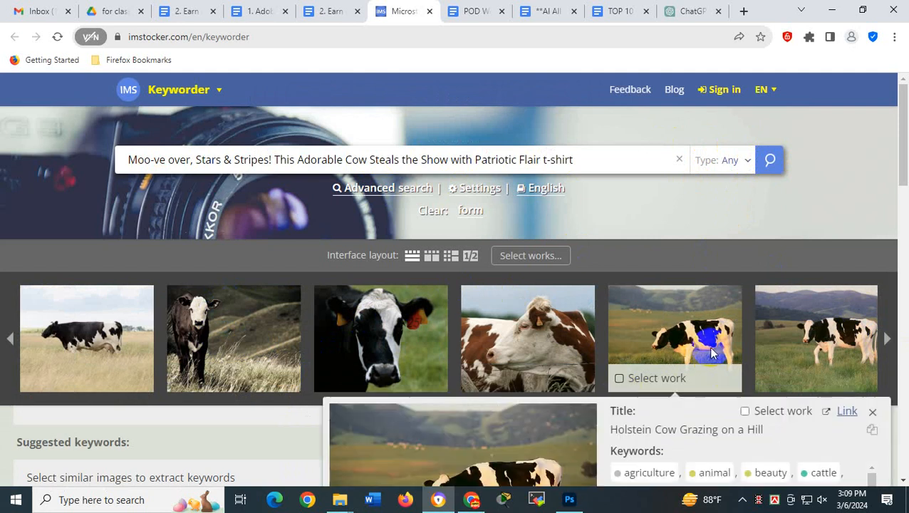
pyautogui.click(121, 294)
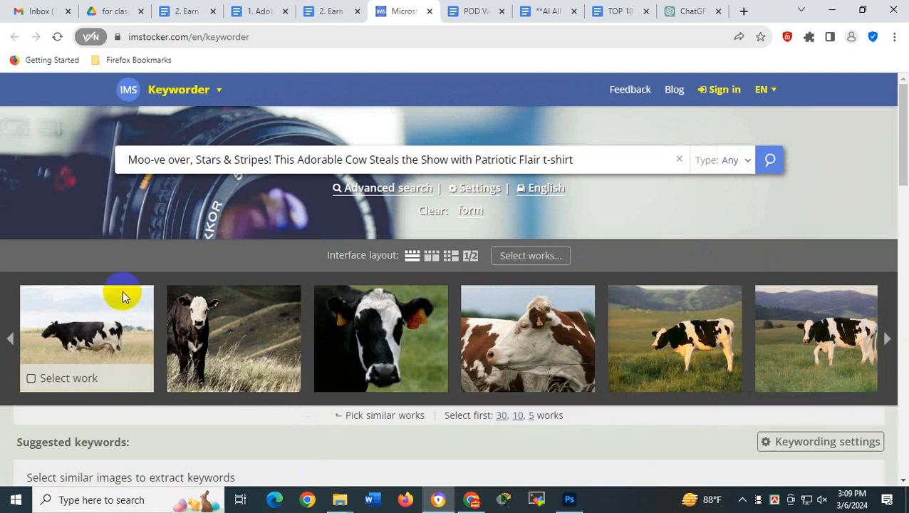
# Go back through the results and select the black-and-white cow standing under a blue sky as the keyword source
pyautogui.click(9, 341)
pyautogui.click(9, 341)
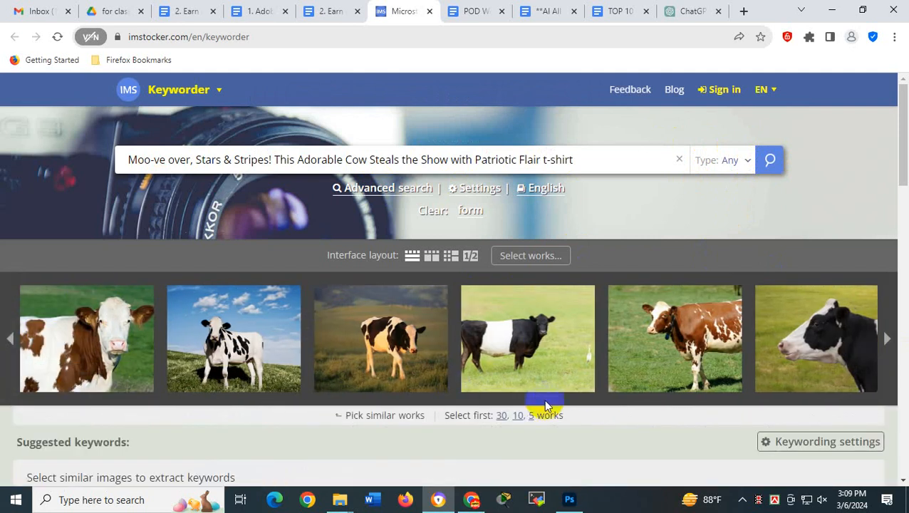
pyautogui.click(100, 342)
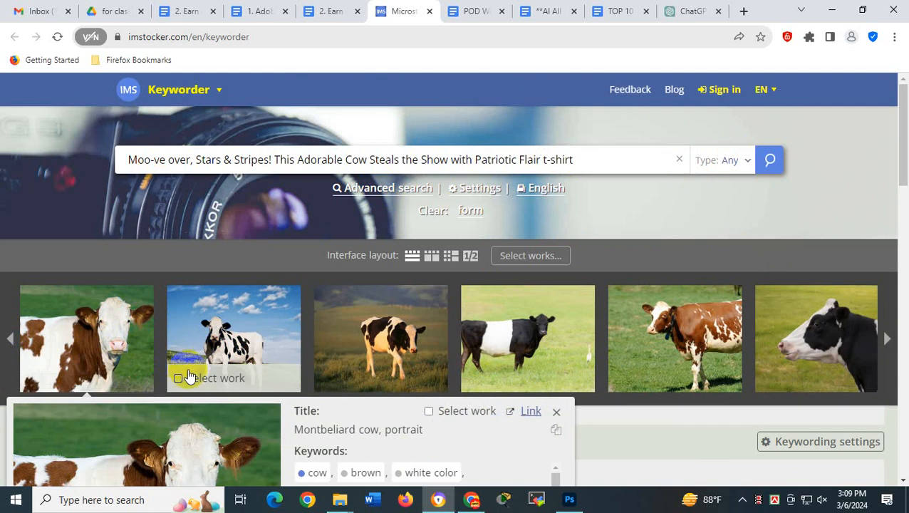
pyautogui.click(178, 378)
# Add the suggested keywords meadow, close-up, domestic animals, animal, photography, mammal, sunlight and pasture to the keyword list
pyautogui.scroll(-3, 484, 306)
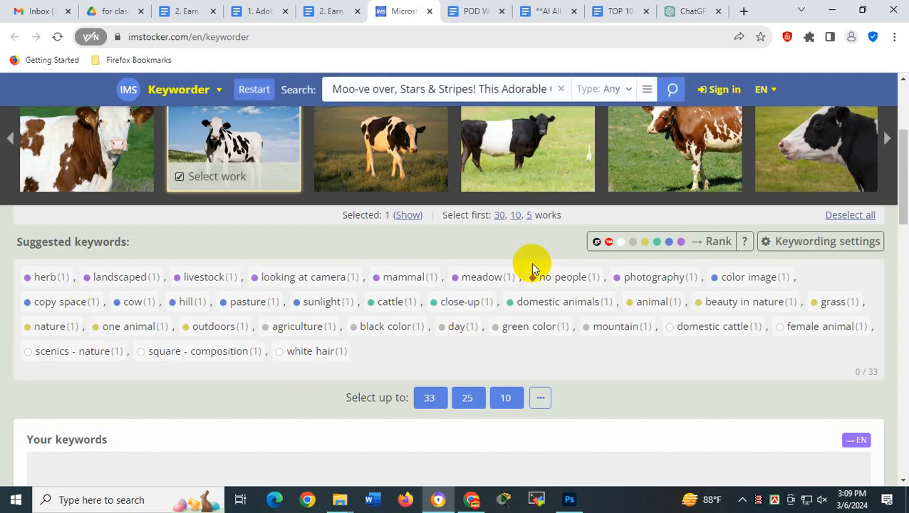
pyautogui.click(481, 276)
pyautogui.click(461, 301)
pyautogui.click(557, 301)
pyautogui.click(628, 301)
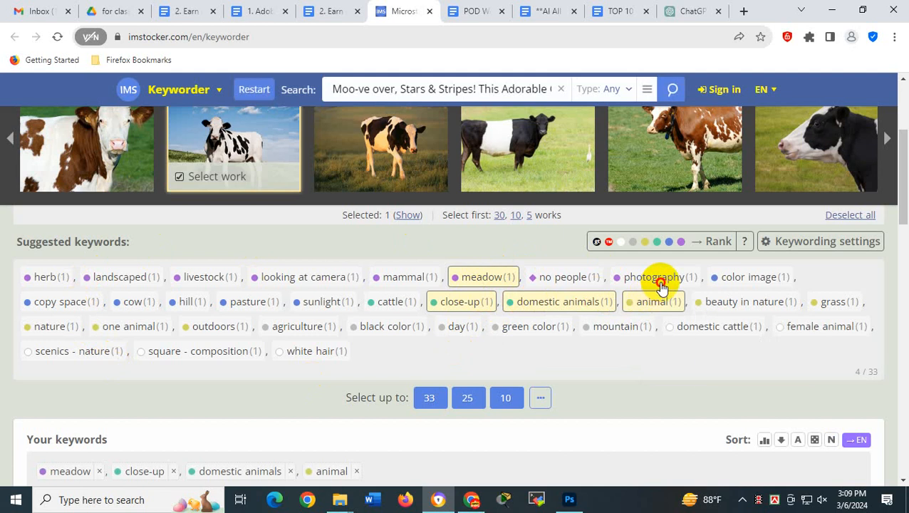
pyautogui.click(653, 278)
pyautogui.click(403, 277)
pyautogui.click(313, 301)
pyautogui.click(278, 299)
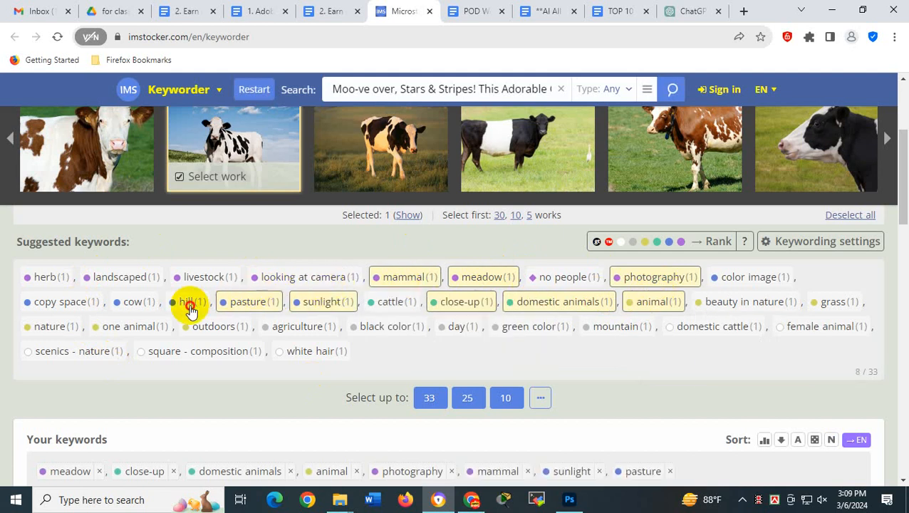
# Add the suggested keywords hill, cow, nature, one animal, outdoors and agriculture to the keyword list
pyautogui.click(187, 301)
pyautogui.click(132, 301)
pyautogui.click(50, 326)
pyautogui.click(129, 326)
pyautogui.click(198, 326)
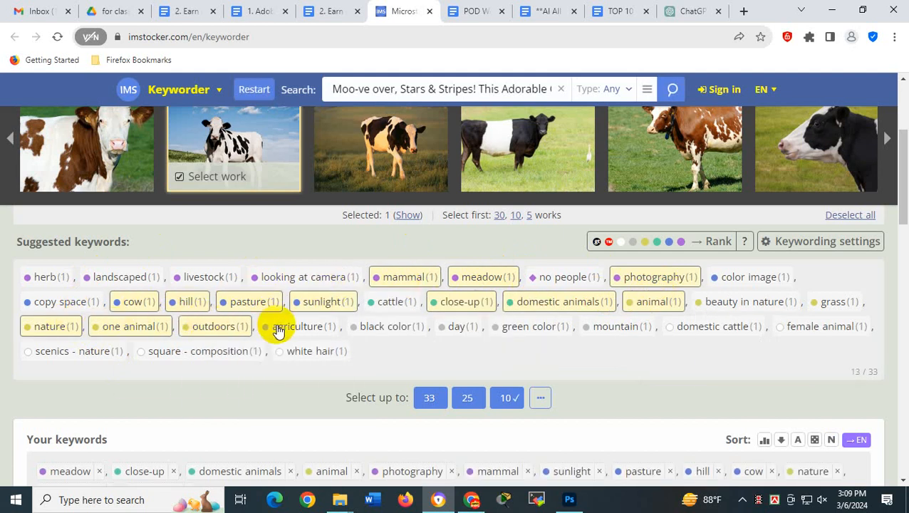
pyautogui.click(293, 326)
# Copy the full keyword list into the Tags and Comments properties of pixelcut-export.jpg and save the properties
pyautogui.scroll(-3, 669, 335)
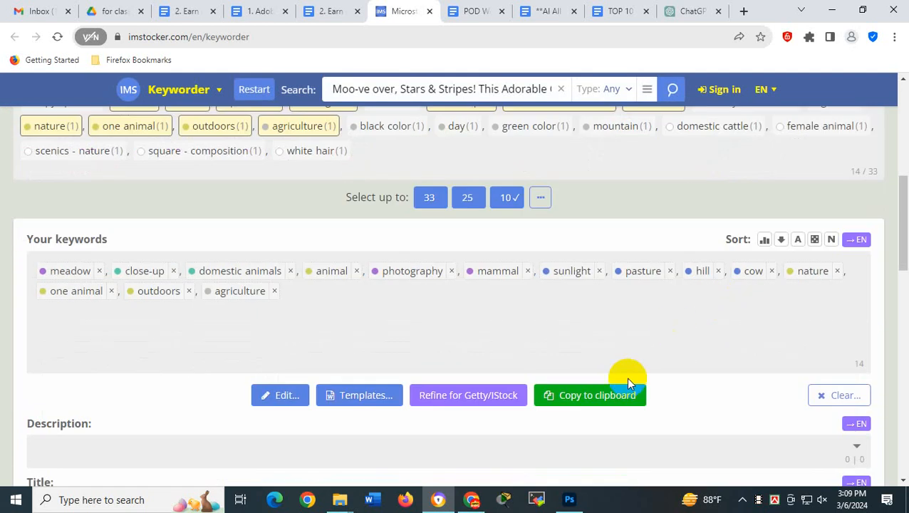
pyautogui.click(584, 396)
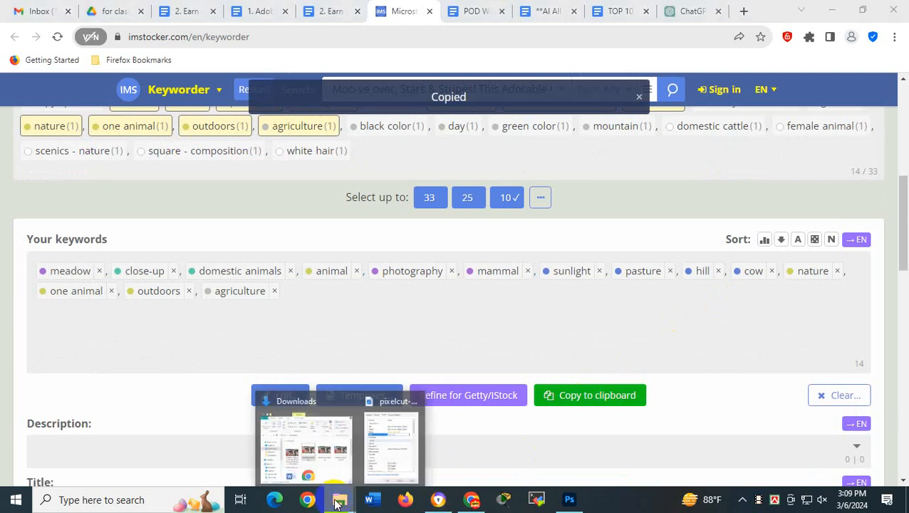
pyautogui.click(393, 445)
pyautogui.hotkey('ctrl', 'v')
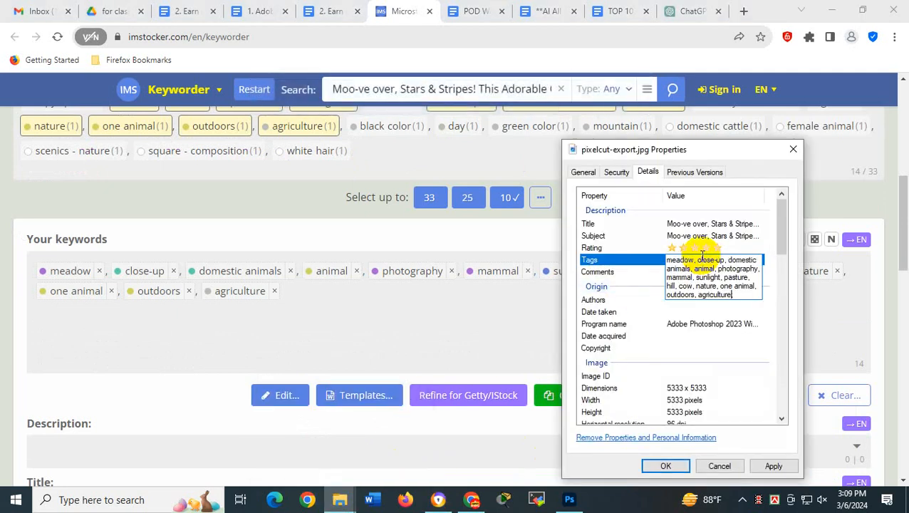
pyautogui.click(685, 272)
pyautogui.hotkey('ctrl', 'v')
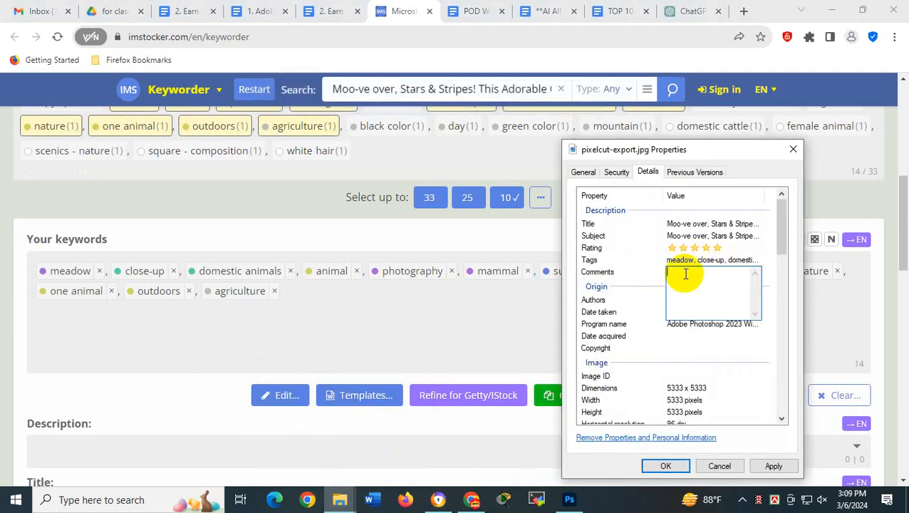
pyautogui.click(675, 286)
pyautogui.click(688, 300)
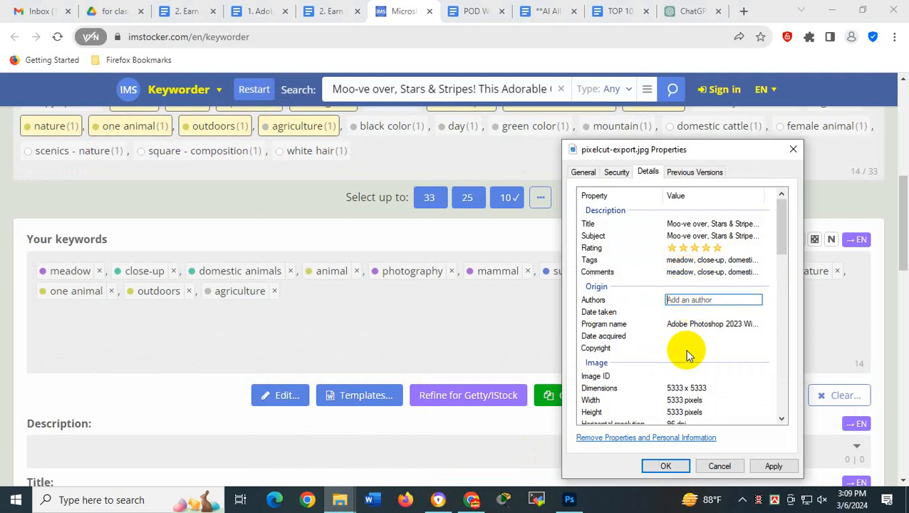
pyautogui.scroll(-9, 686, 363)
pyautogui.click(770, 466)
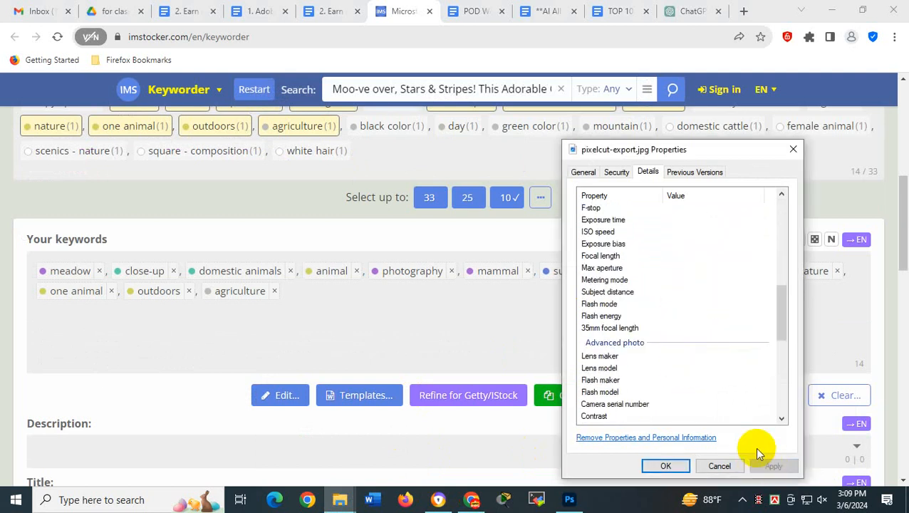
pyautogui.click(667, 466)
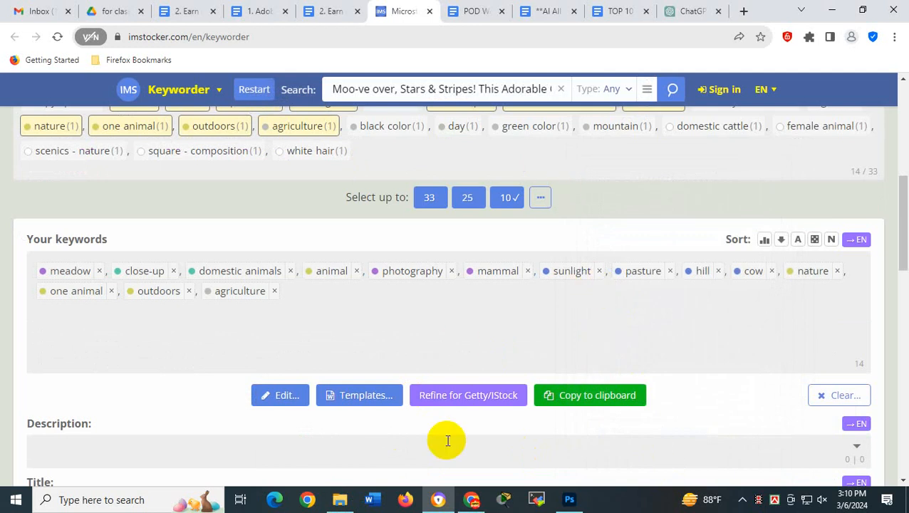
# Copy the title from the Gemini chat and rename pixelcut-export.jpg as "Moo-ve over, Stars & Stripes! This Adorable Cow Steals the Show with Patriotic Flair.jpg"
pyautogui.click(341, 498)
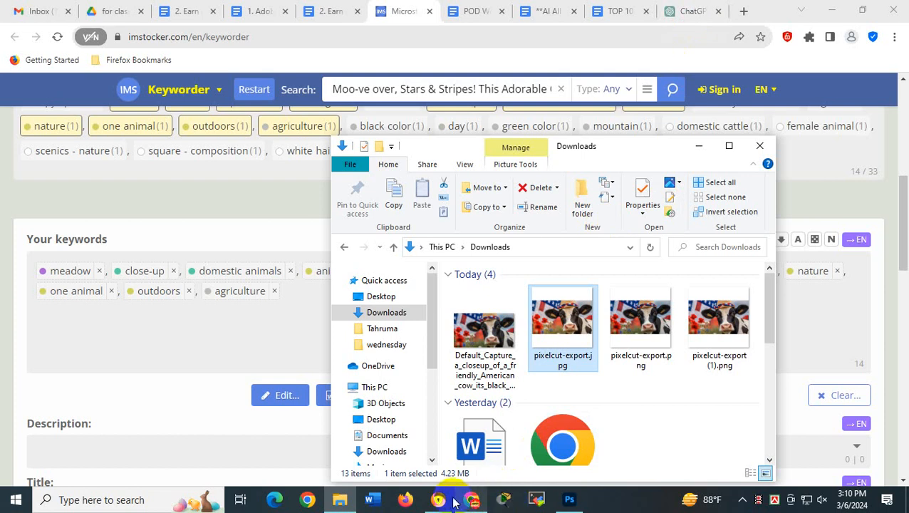
pyautogui.moveTo(476, 502)
pyautogui.click(466, 402)
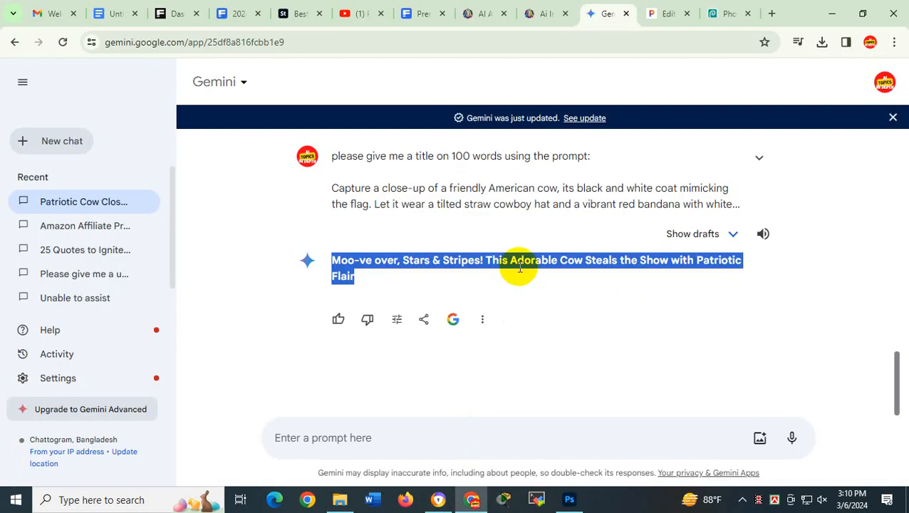
pyautogui.click(339, 499)
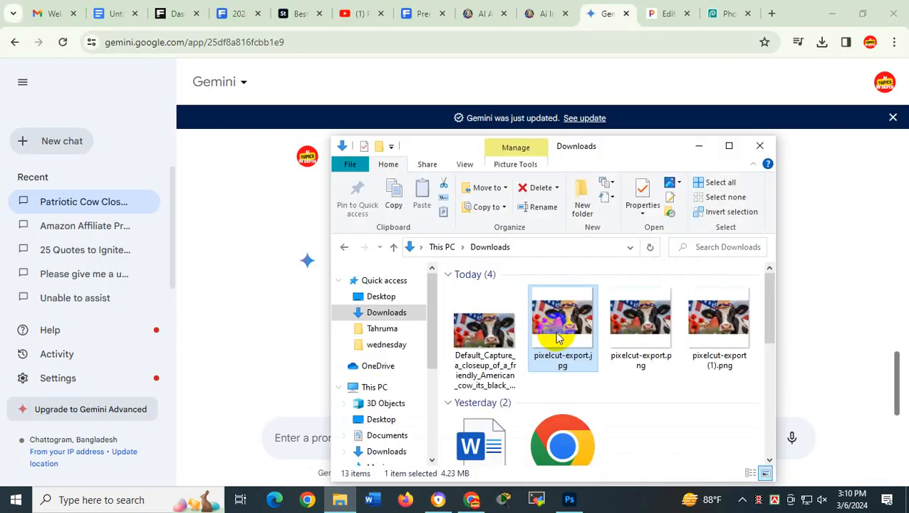
pyautogui.press('F2')
pyautogui.hotkey('ctrl', 'v')
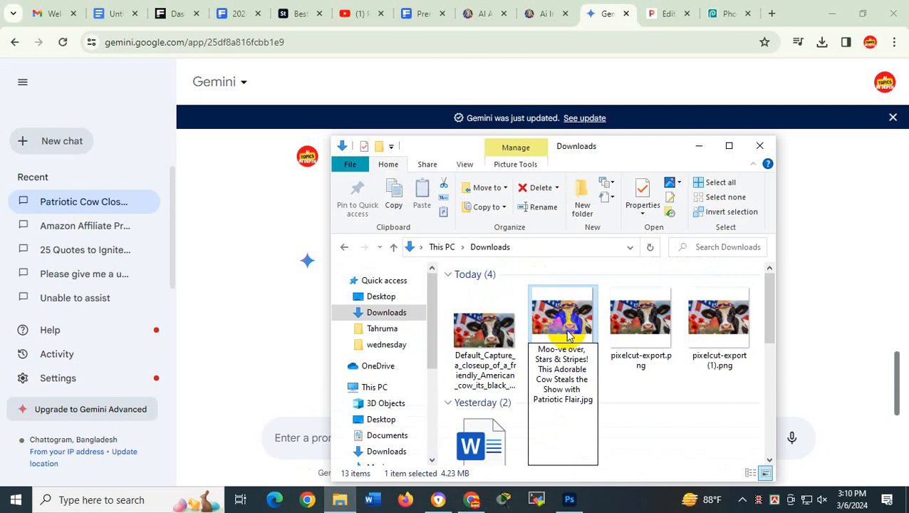
pyautogui.press('Return')
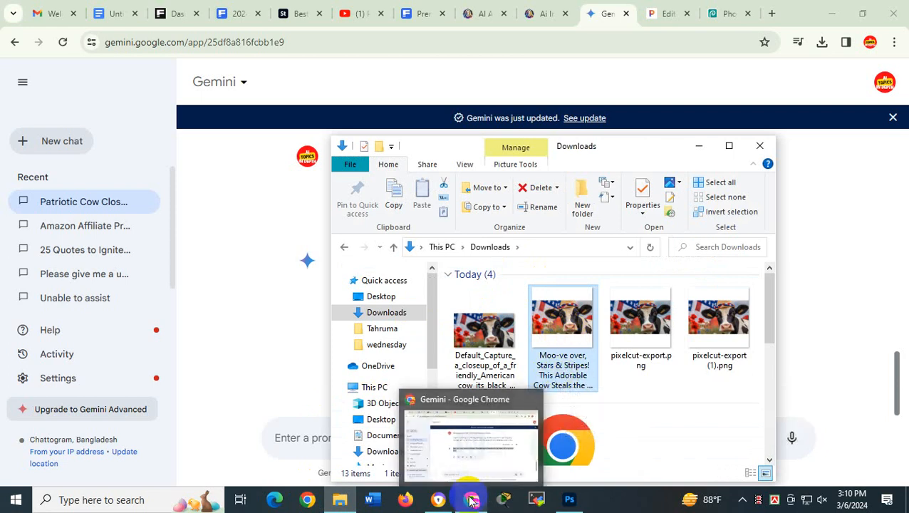
# Open the Adobe Stock contributor upload page and upload "Moo-ve over, Stars & Stripes! This Adorable Cow Steals the Show with Patriotic Flair.jpg" from Downloads
pyautogui.click(238, 7)
pyautogui.click(291, 12)
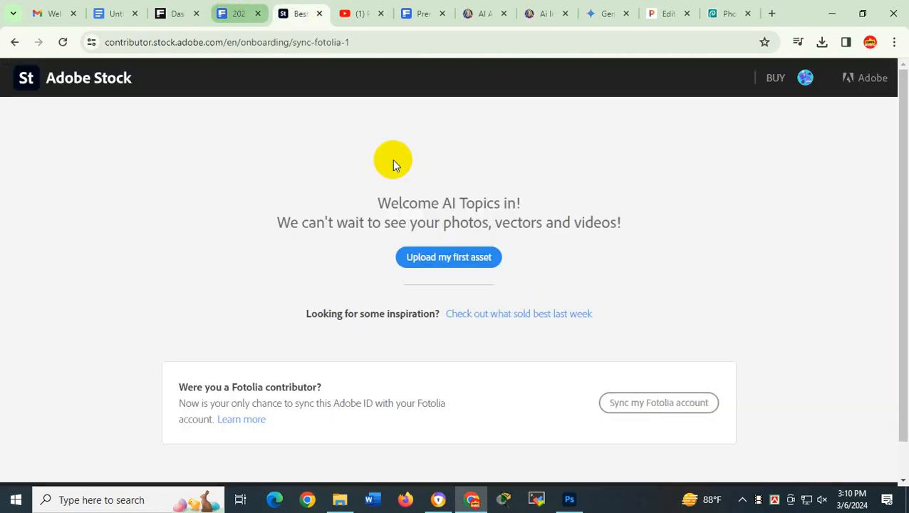
pyautogui.click(456, 258)
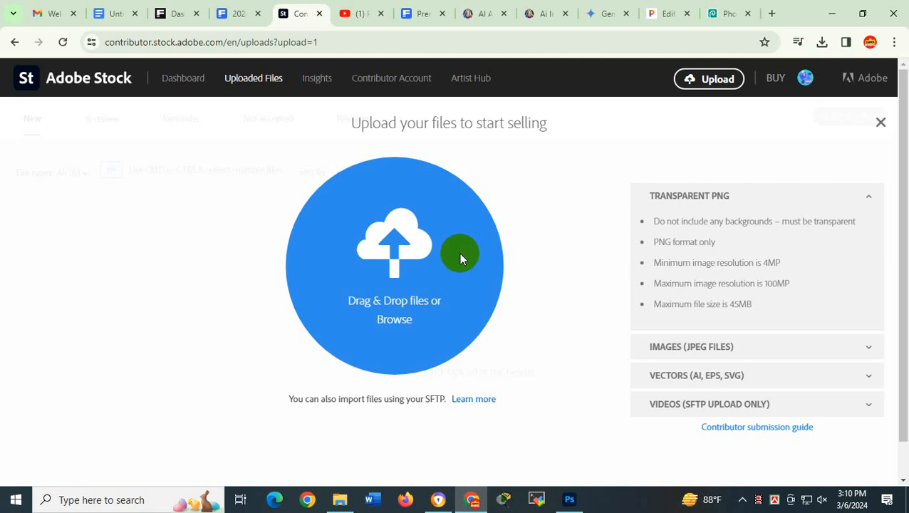
pyautogui.click(339, 499)
pyautogui.moveTo(576, 370)
pyautogui.mouseDown()
pyautogui.moveTo(511, 338)
pyautogui.moveTo(249, 296)
pyautogui.moveTo(446, 321)
pyautogui.moveTo(572, 354)
pyautogui.moveTo(567, 371)
pyautogui.mouseUp()
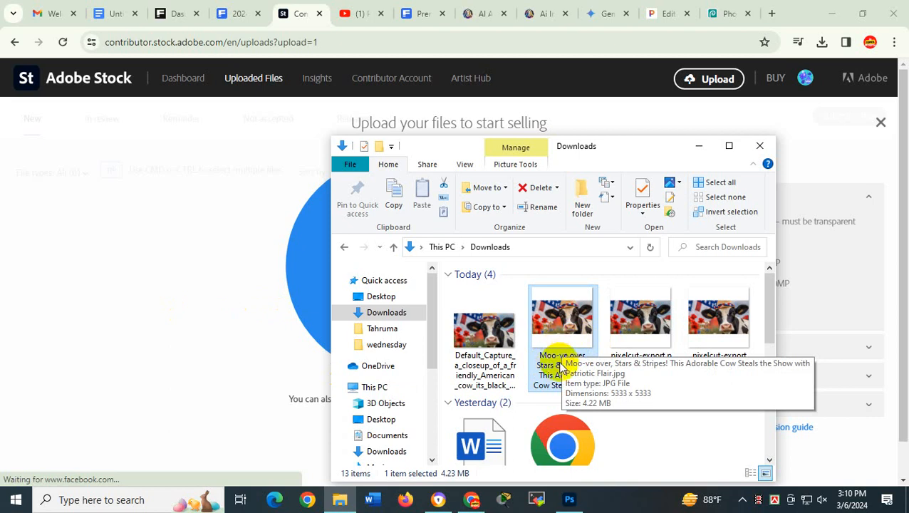
pyautogui.moveTo(562, 349); pyautogui.dragTo(324, 310)
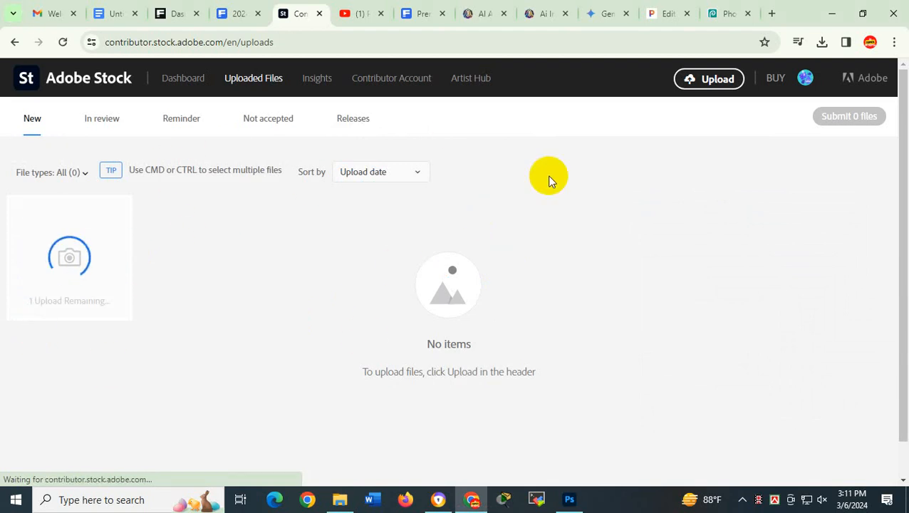
# Copy the full keyword list from the IMS Keyworder and return to the uploaded cow image's details in Adobe Stock
pyautogui.click(438, 498)
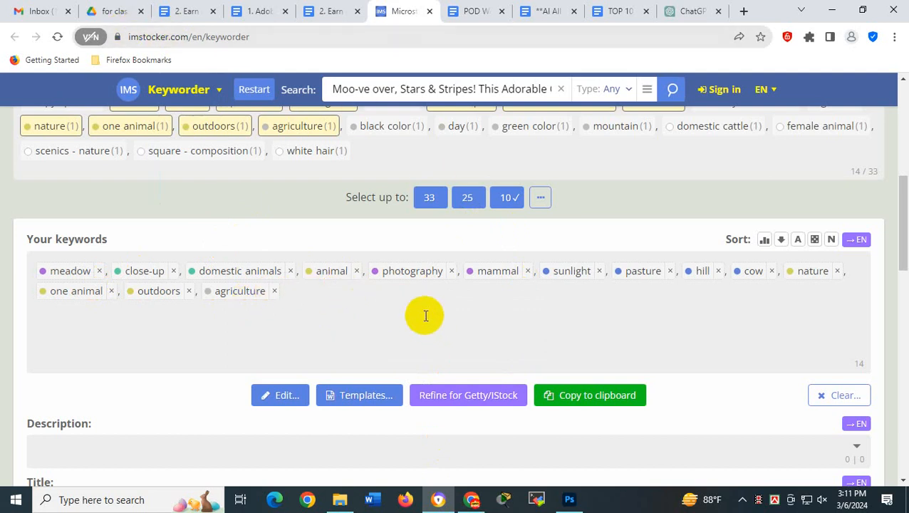
pyautogui.click(580, 396)
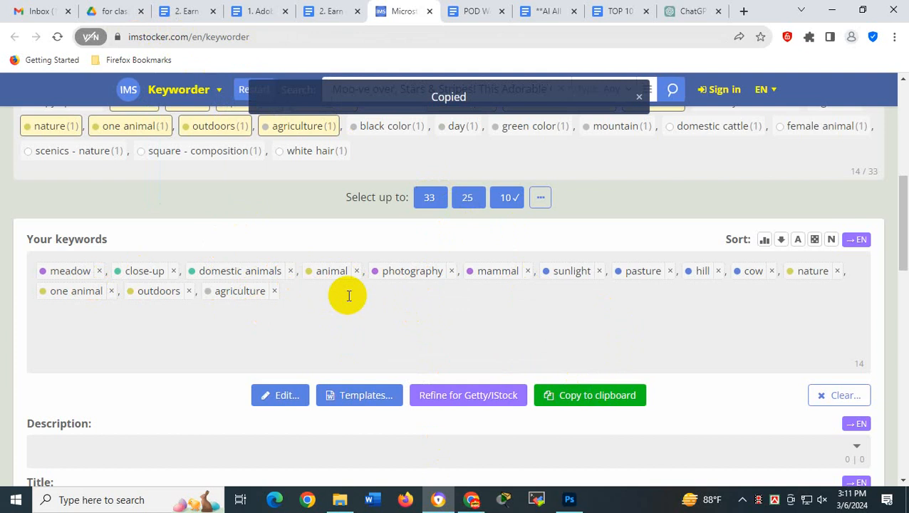
pyautogui.click(472, 500)
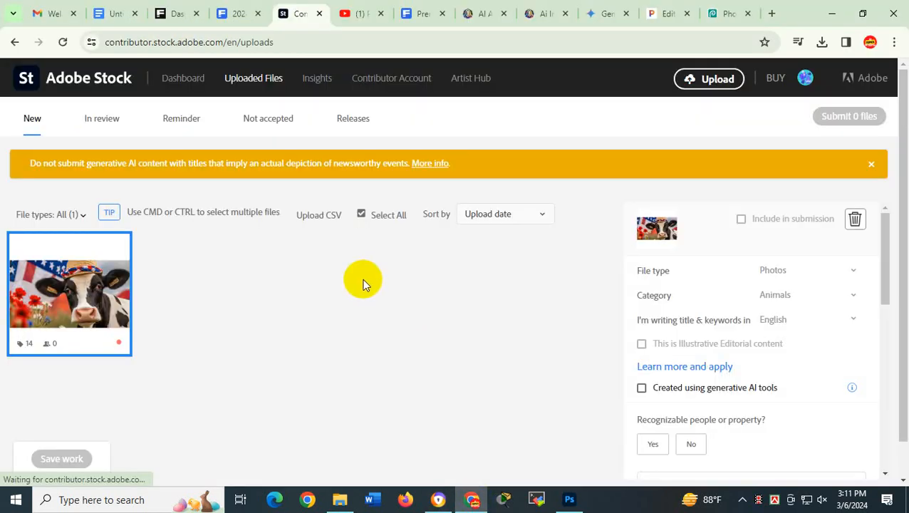
pyautogui.moveTo(70, 285)
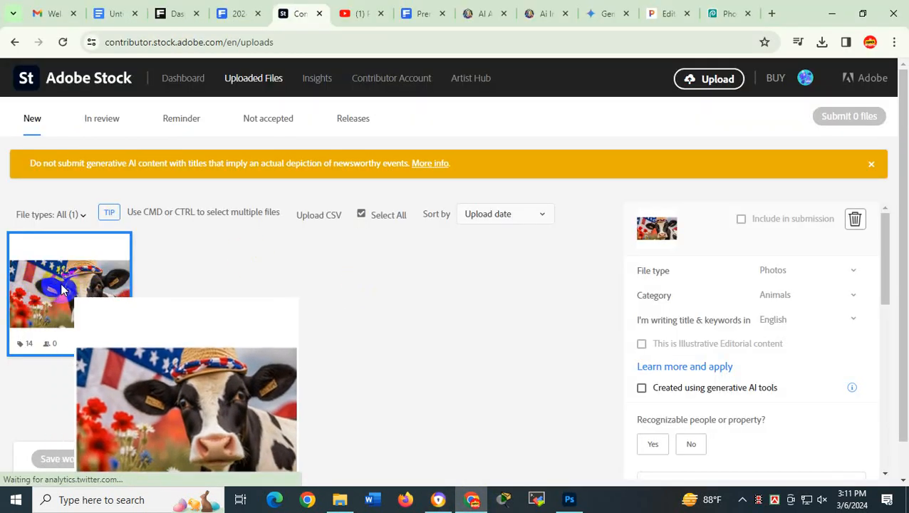
pyautogui.scroll(-1, 756, 337)
pyautogui.scroll(1, 754, 330)
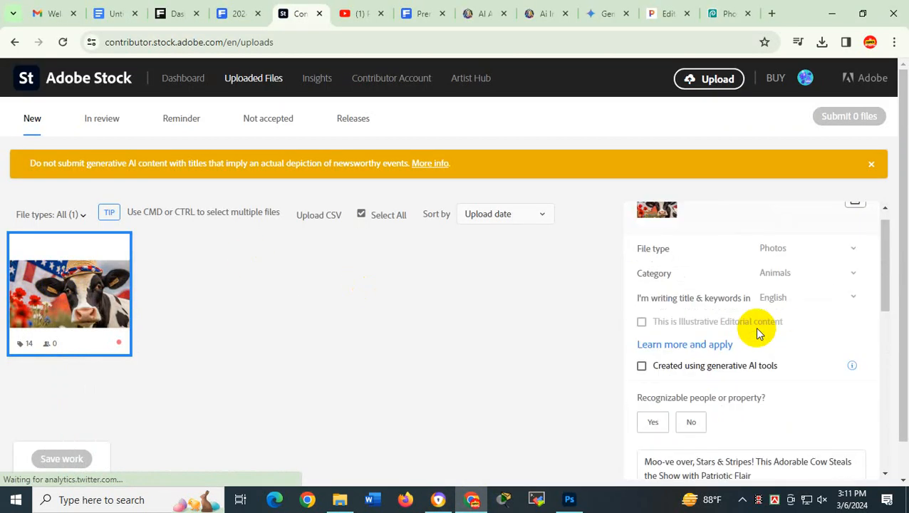
# Check the file type instruction in the "1. Adobe Stock contributor" document and return to the Adobe Stock upload
pyautogui.click(440, 499)
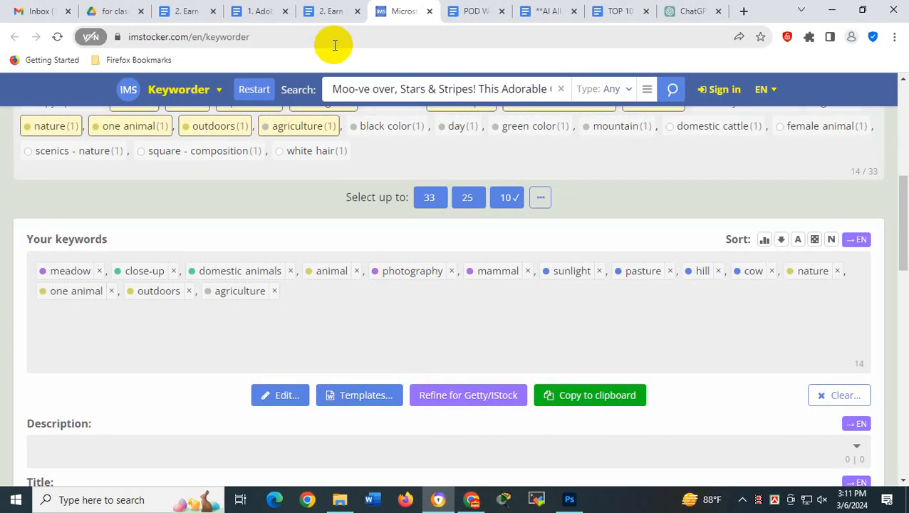
pyautogui.click(254, 9)
pyautogui.scroll(-2, 395, 311)
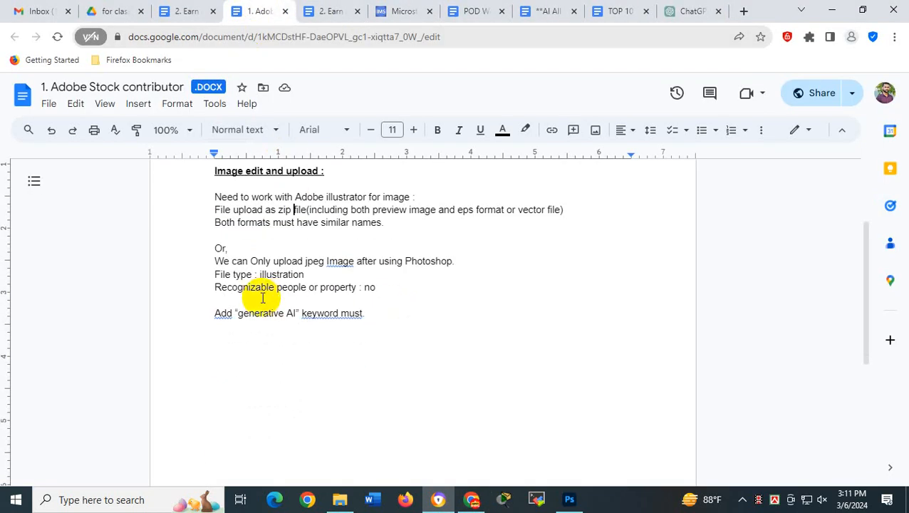
pyautogui.doubleClick(281, 276)
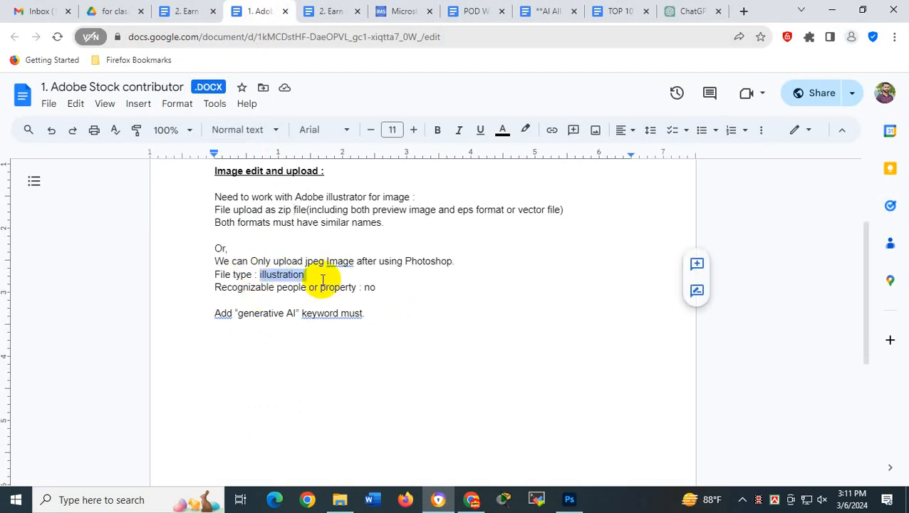
pyautogui.click(471, 499)
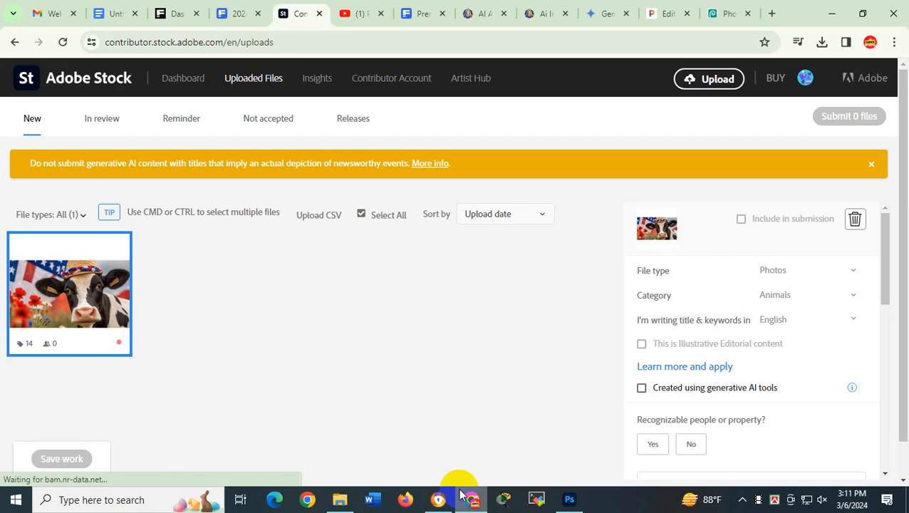
# Set the cow image's file type to Illustrations and its category to Graphic Resources
pyautogui.click(790, 271)
pyautogui.click(794, 302)
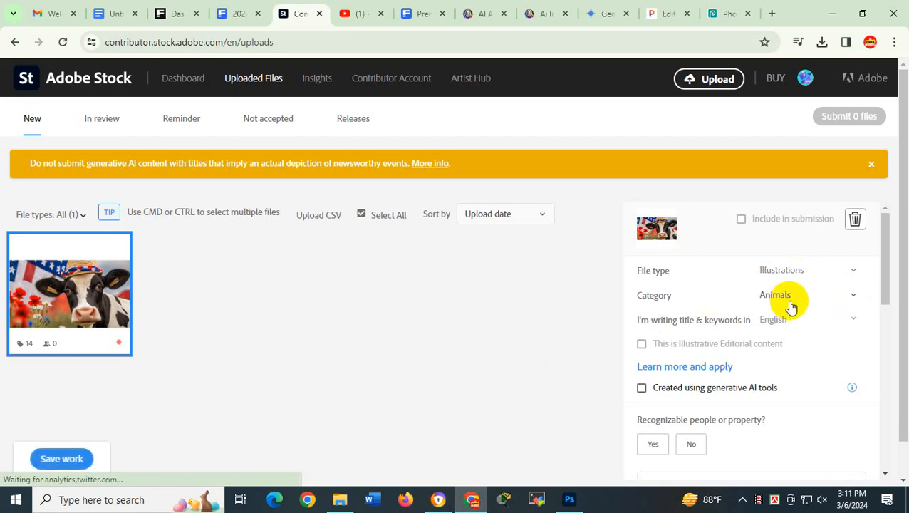
pyautogui.click(791, 303)
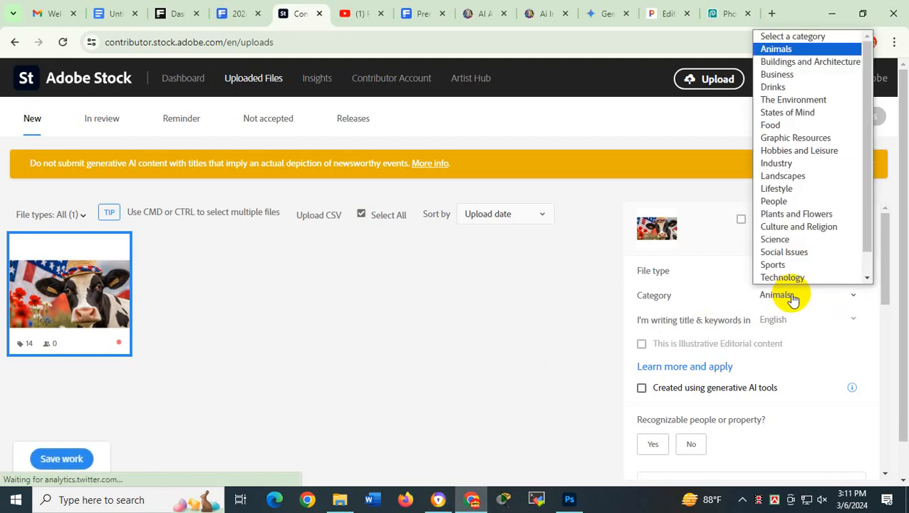
pyautogui.click(799, 138)
# Mark the image as created using generative AI tools and answer No for recognizable people or property
pyautogui.scroll(-1, 772, 267)
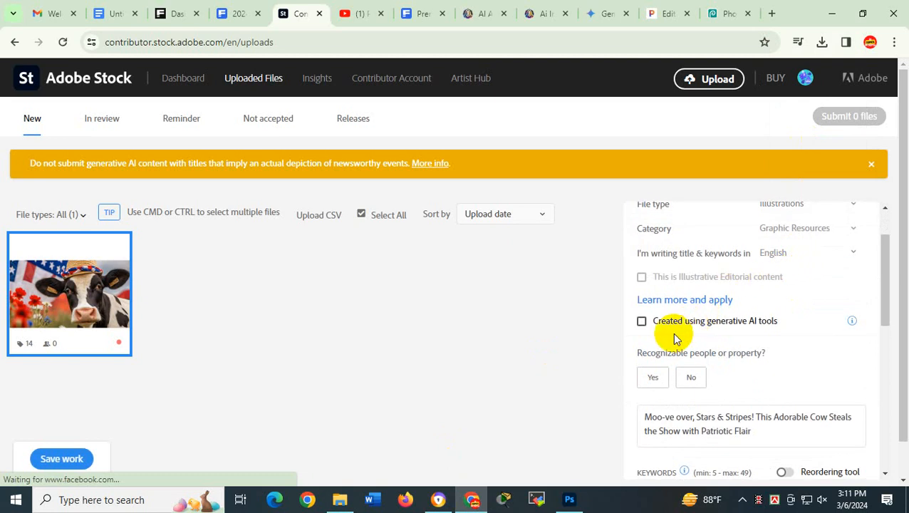
pyautogui.click(640, 322)
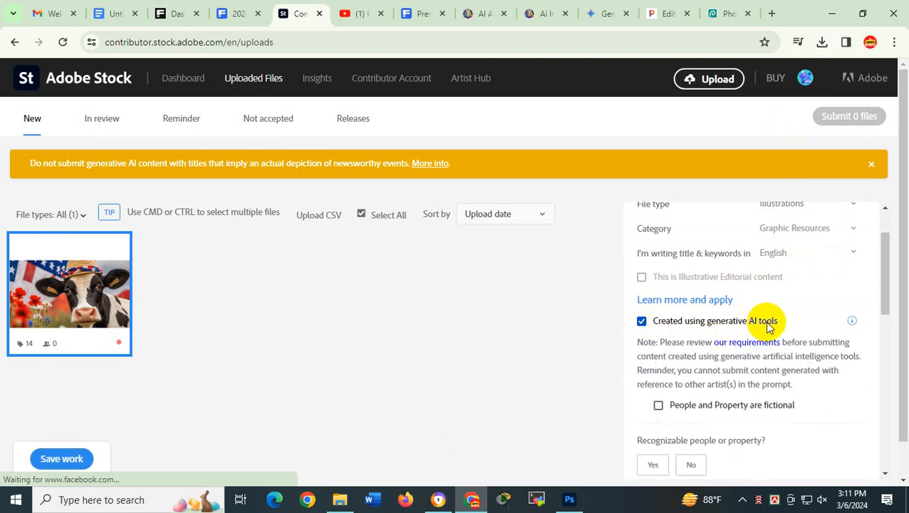
pyautogui.scroll(-2, 741, 330)
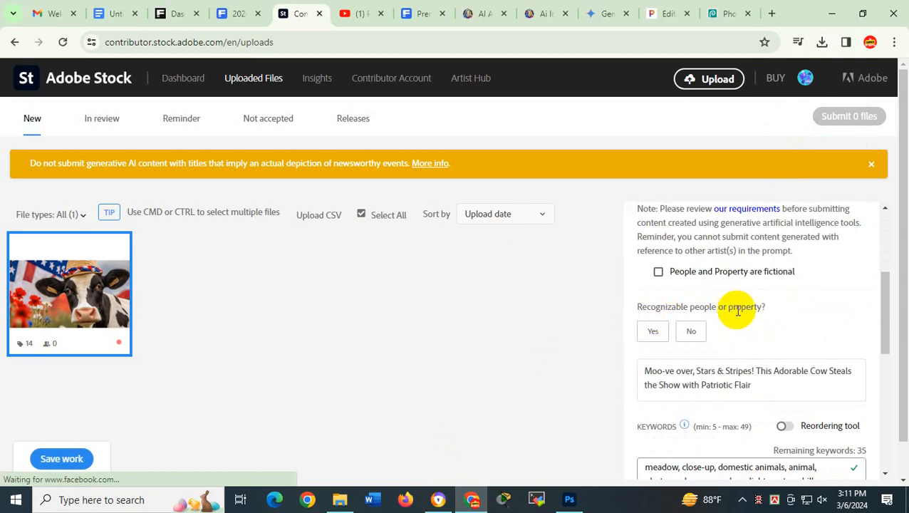
pyautogui.click(691, 333)
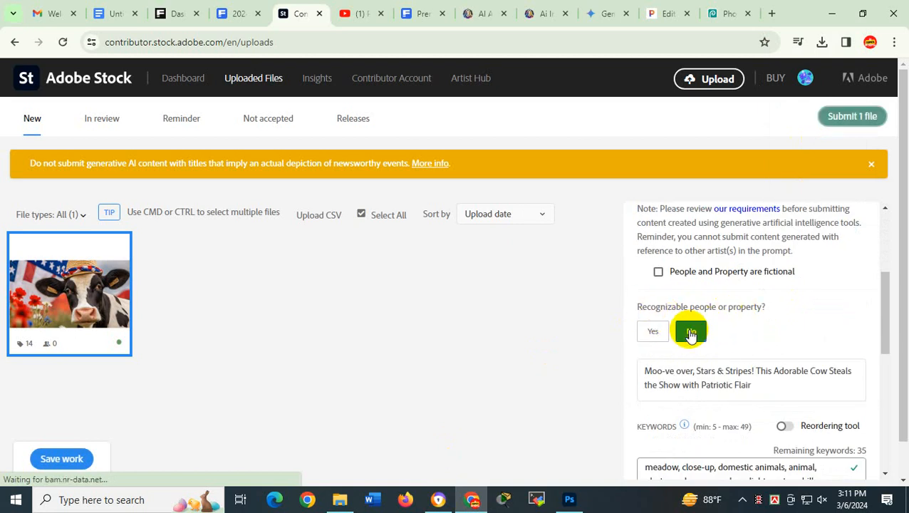
# Add the suggested keywords face, farming, white and black to the image's keywords
pyautogui.scroll(-2, 694, 299)
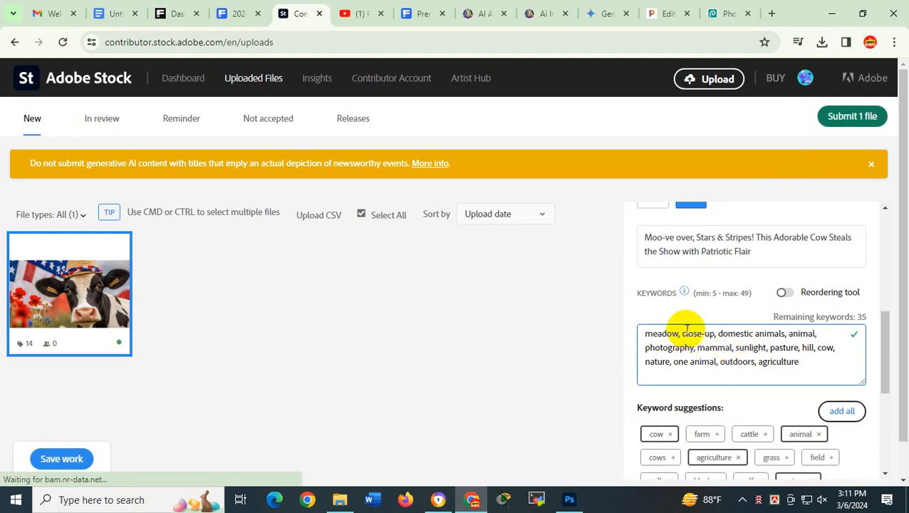
pyautogui.scroll(-3, 739, 363)
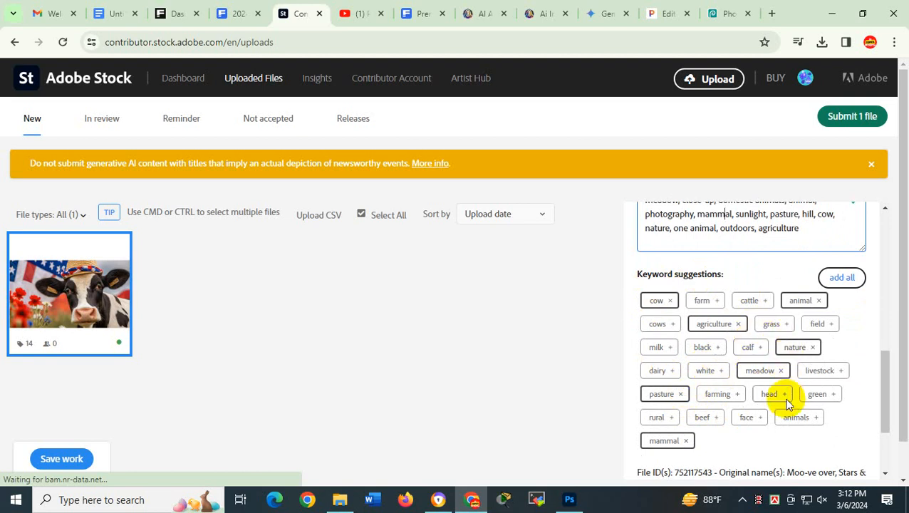
pyautogui.click(749, 417)
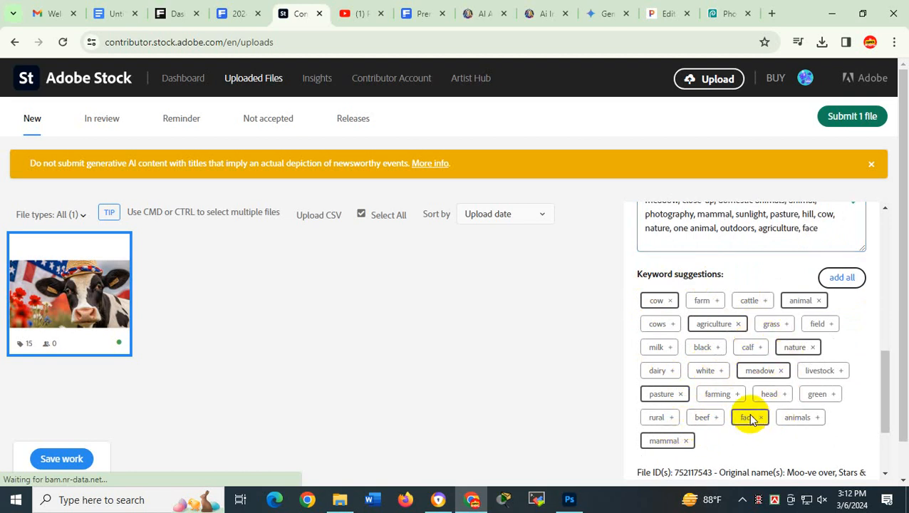
pyautogui.click(722, 394)
pyautogui.click(721, 372)
pyautogui.click(704, 347)
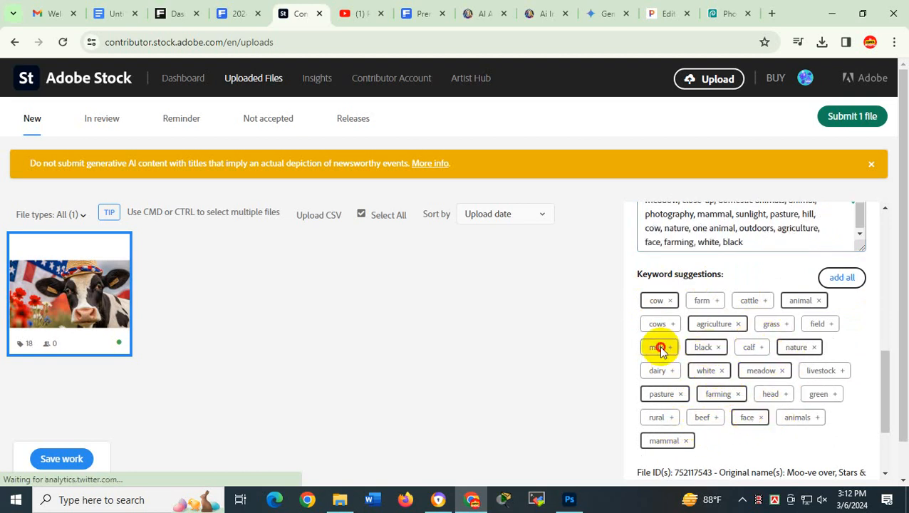
# Add the suggested keywords milk, cows, farm, cattle, animals, head and green to the image's keywords
pyautogui.click(655, 347)
pyautogui.click(657, 324)
pyautogui.click(702, 300)
pyautogui.click(749, 300)
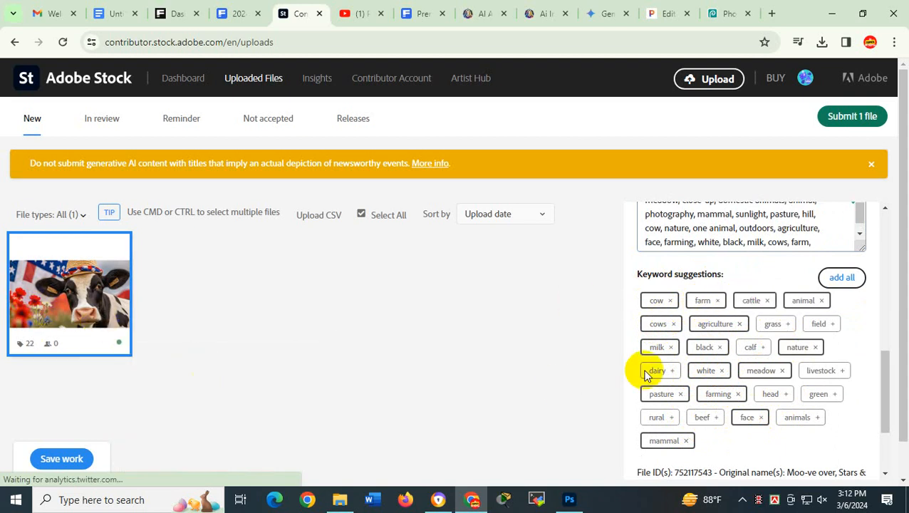
pyautogui.click(797, 418)
pyautogui.click(771, 394)
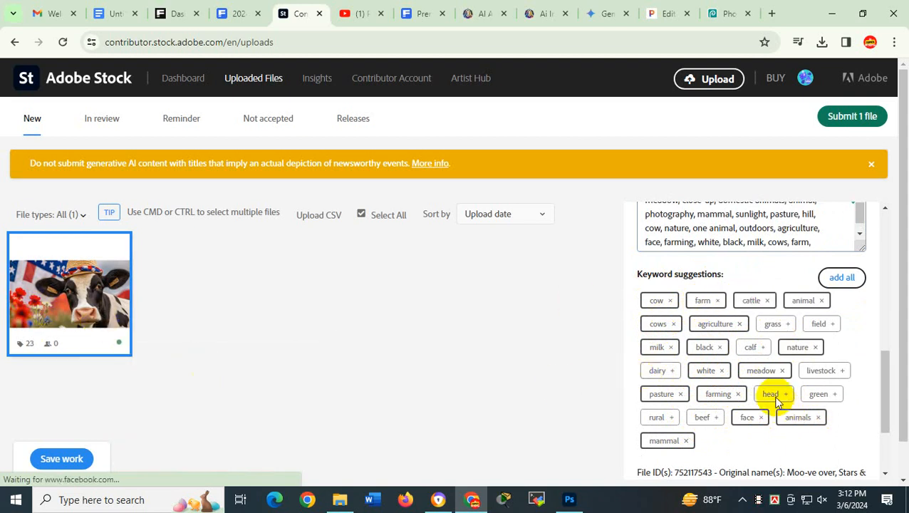
pyautogui.click(821, 395)
# Review the image's file type, category, AI declaration, title and keywords against the upload notes in the Adobe Stock contributor document
pyautogui.scroll(1, 798, 359)
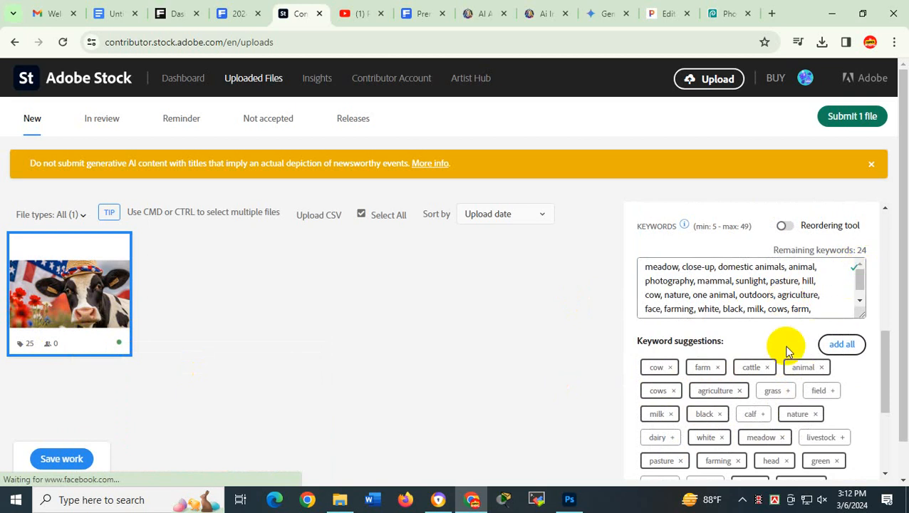
pyautogui.scroll(3, 730, 354)
pyautogui.scroll(-3, 751, 358)
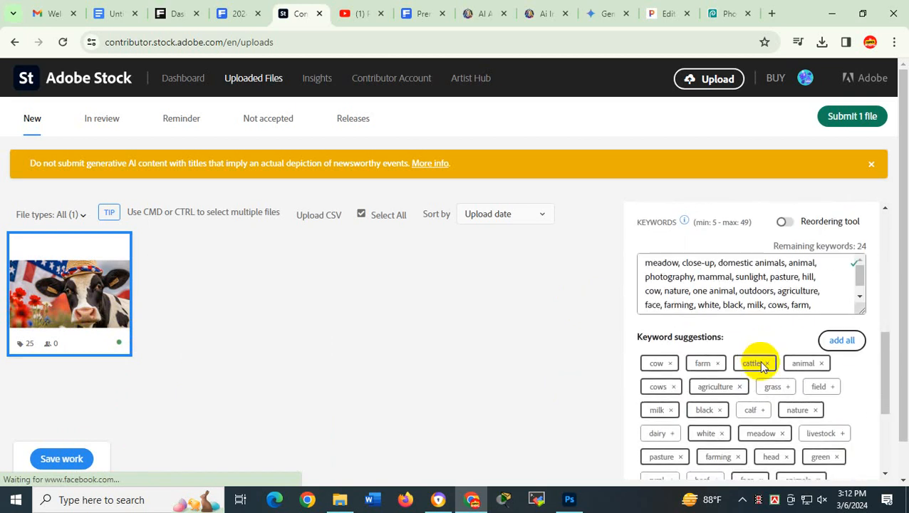
pyautogui.scroll(-4, 760, 365)
pyautogui.scroll(6, 769, 352)
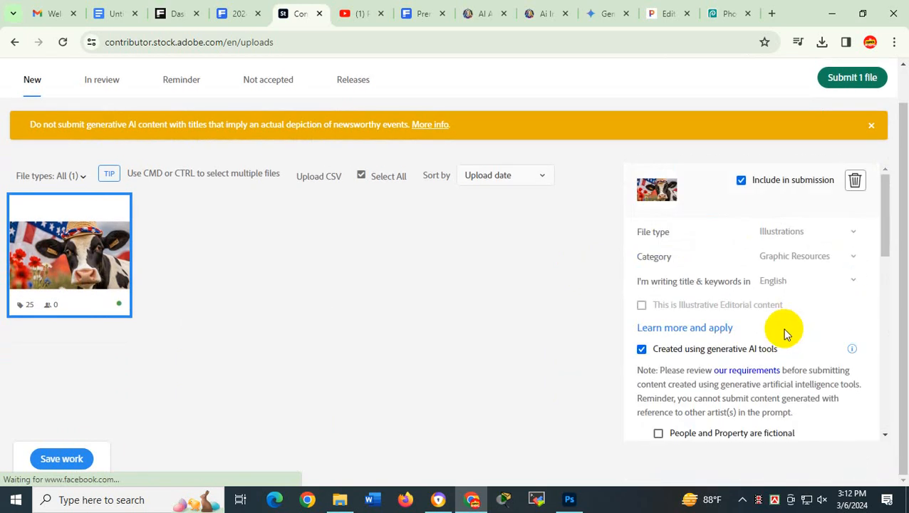
pyautogui.scroll(1, 785, 333)
pyautogui.scroll(-1, 777, 313)
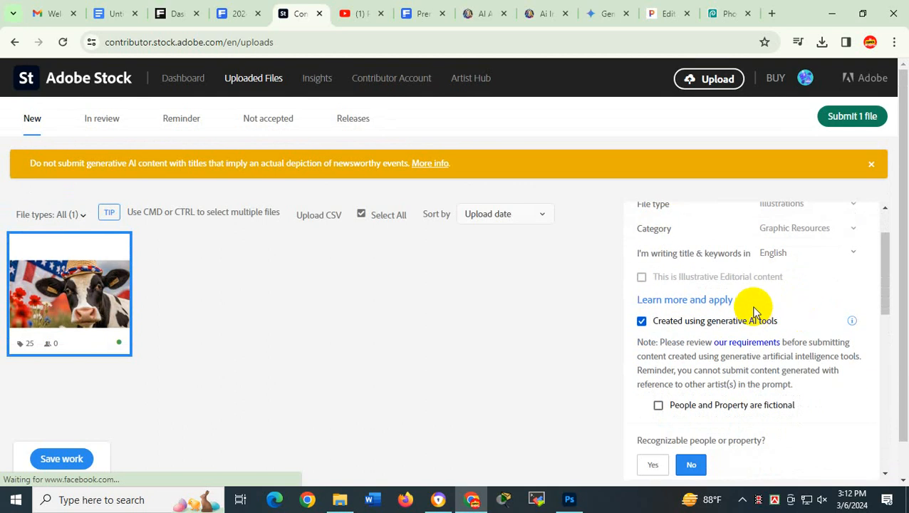
pyautogui.click(435, 498)
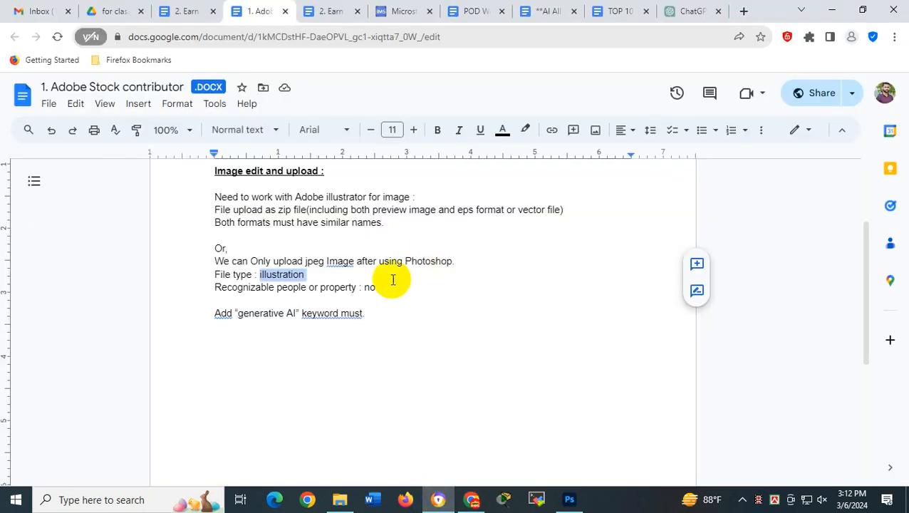
pyautogui.click(471, 498)
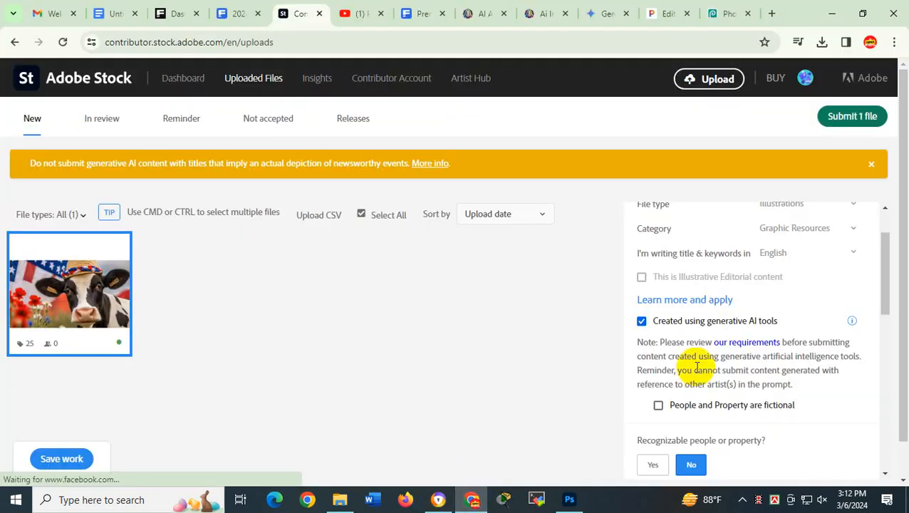
pyautogui.scroll(-5, 752, 344)
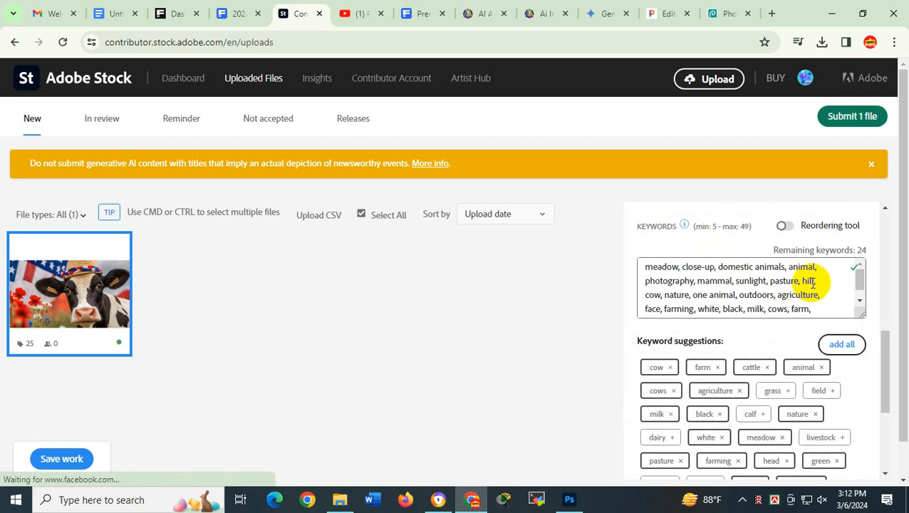
pyautogui.scroll(3, 809, 284)
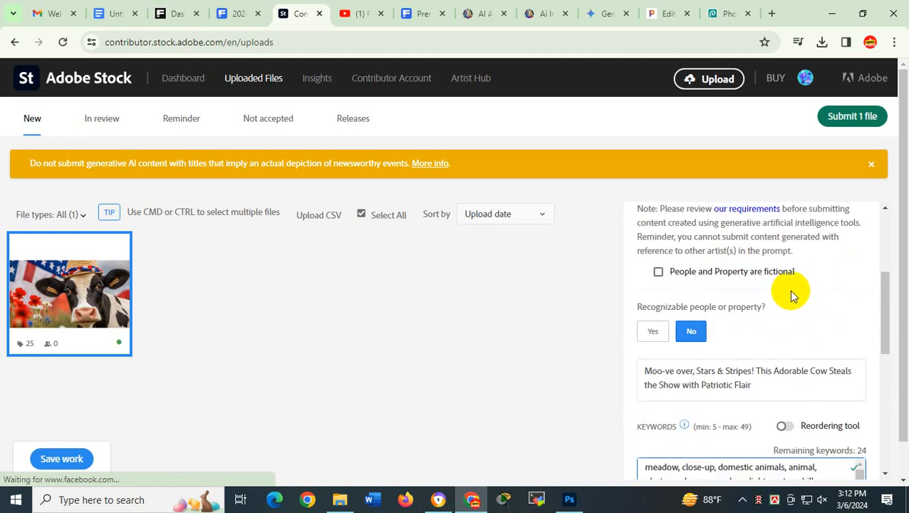
pyautogui.scroll(3, 792, 296)
pyautogui.scroll(-4, 792, 295)
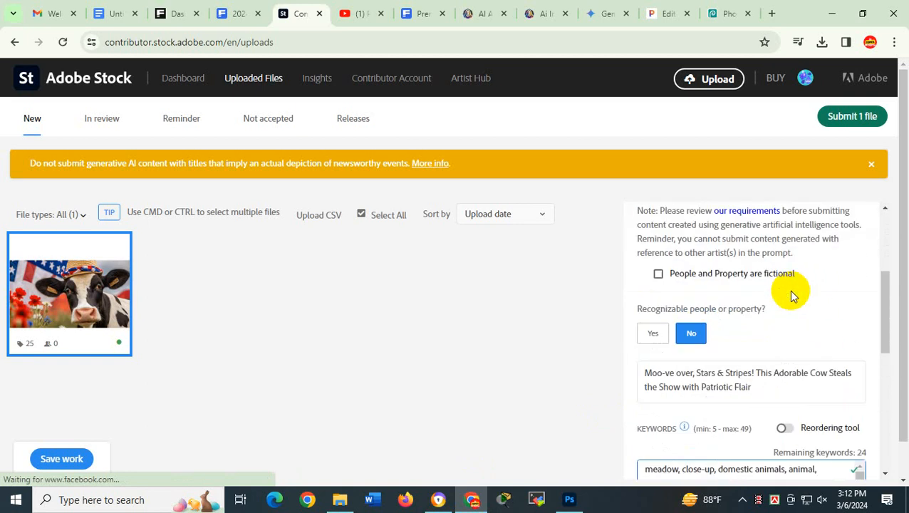
pyautogui.scroll(-3, 791, 295)
pyautogui.scroll(8, 787, 308)
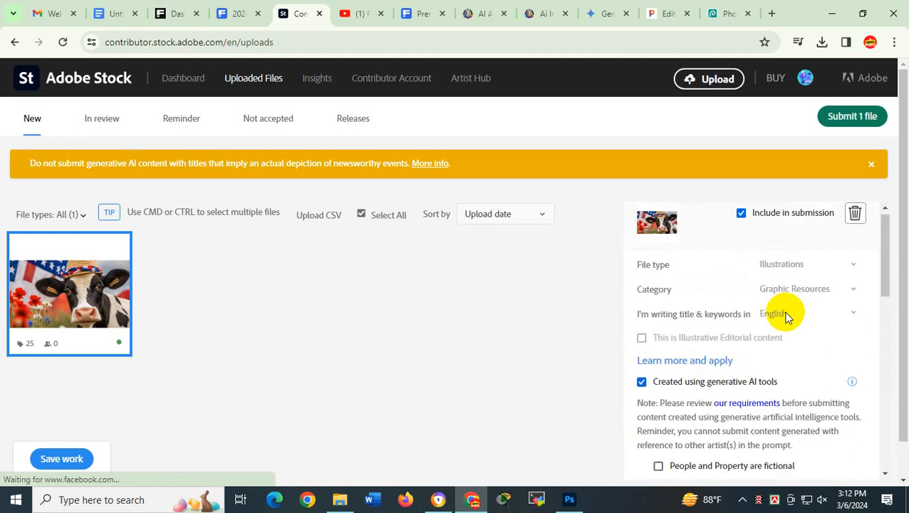
# Save the image's details and try to submit the file, agreeing to both submission terms, and reload the uploads page
pyautogui.click(64, 459)
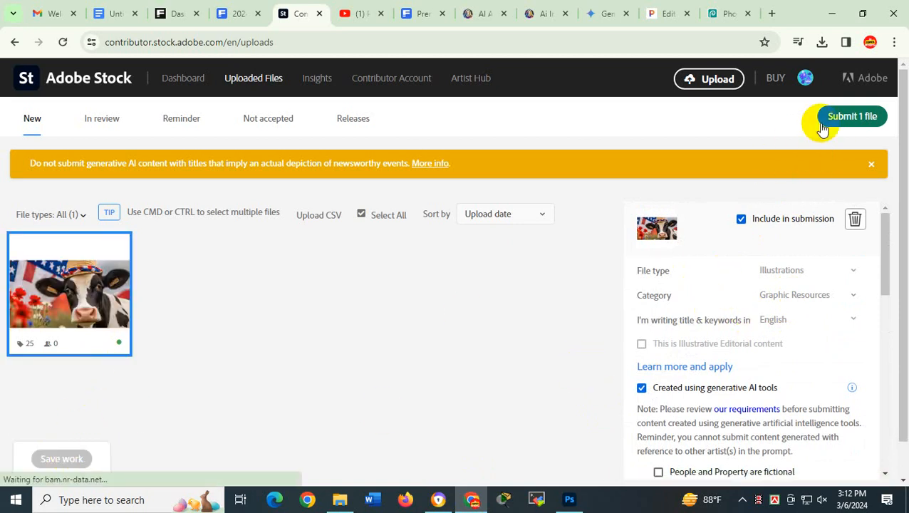
pyautogui.click(849, 120)
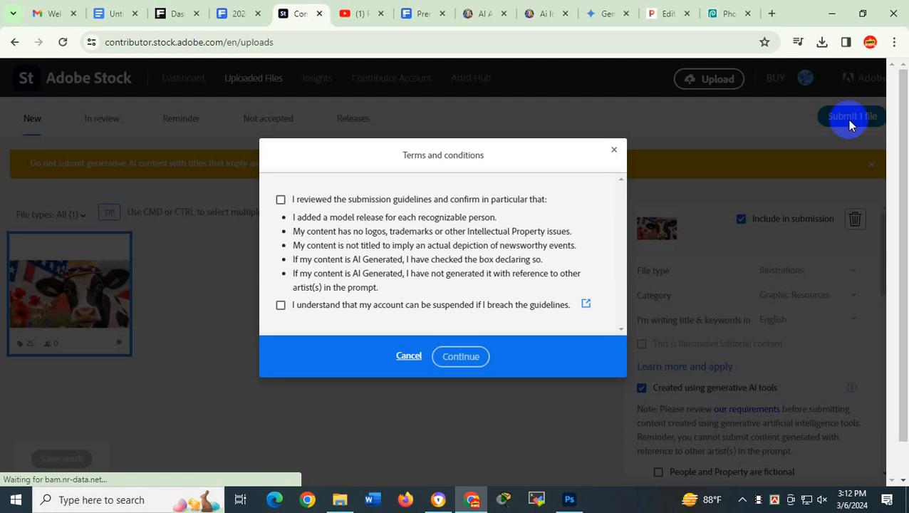
pyautogui.click(281, 201)
pyautogui.click(280, 305)
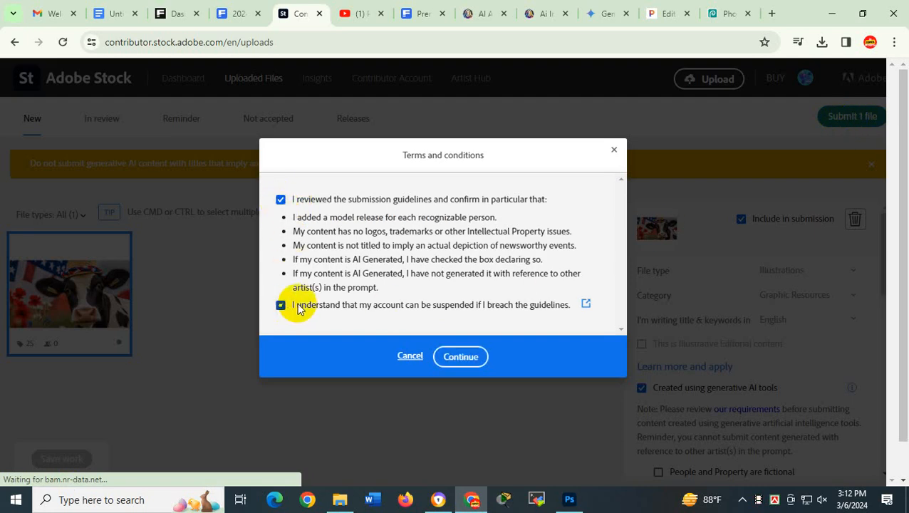
pyautogui.click(461, 356)
pyautogui.click(463, 213)
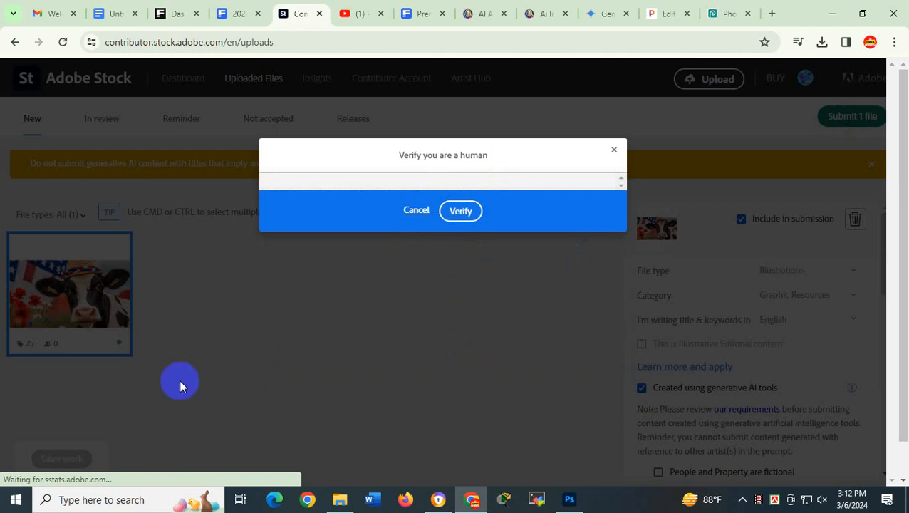
pyautogui.click(61, 43)
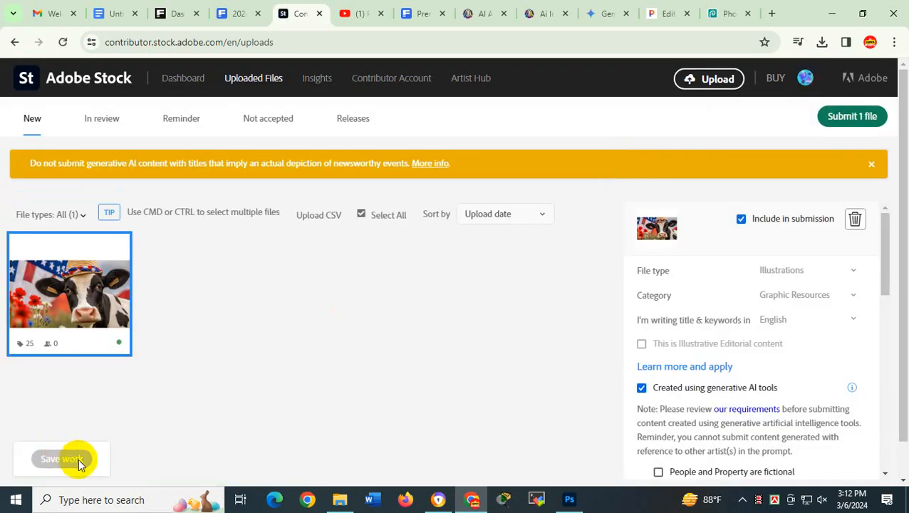
# Add AI to the end of the cow image's title
pyautogui.scroll(-4, 773, 399)
pyautogui.scroll(-2, 776, 397)
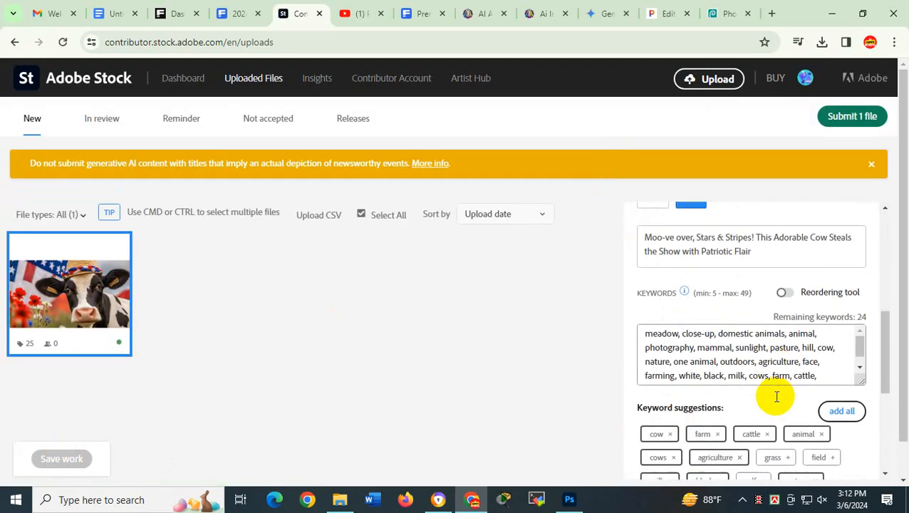
pyautogui.click(767, 247)
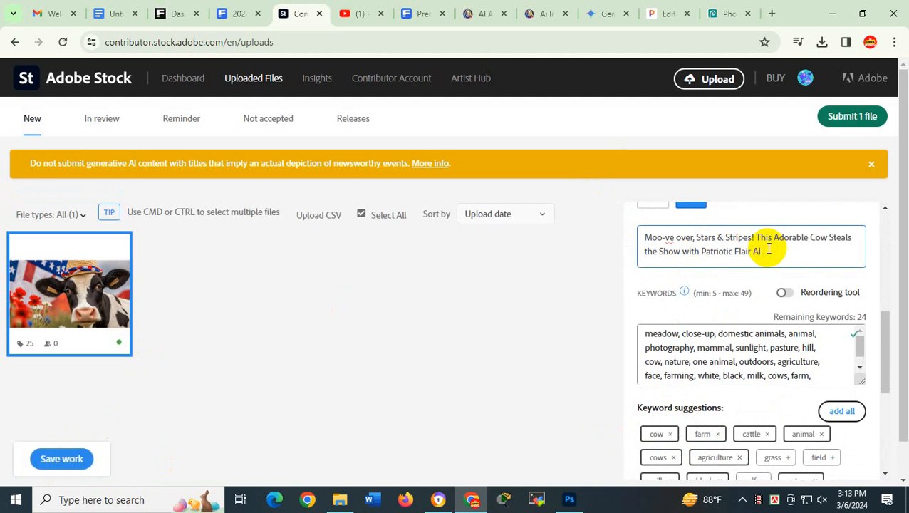
# End the image's title with "generative AI", copied from the Adobe Stock contributor document, and save the work
pyautogui.click(438, 499)
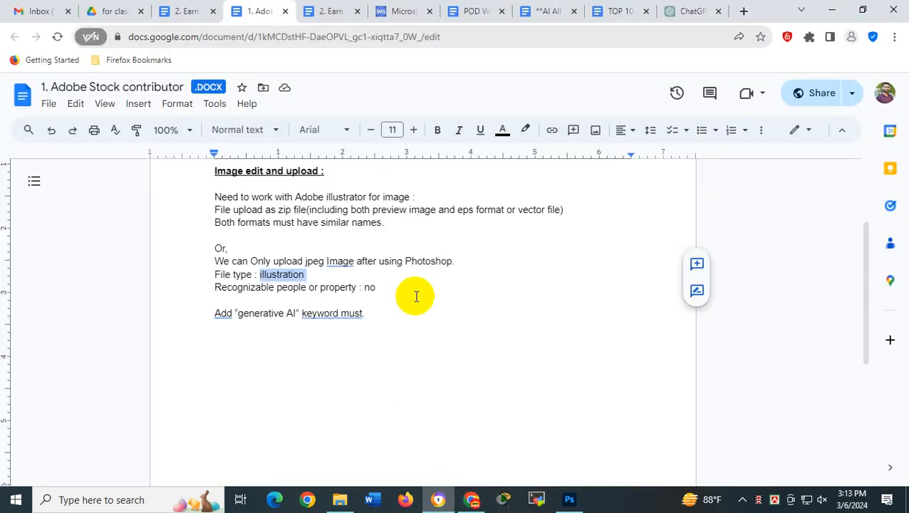
pyautogui.click(239, 314)
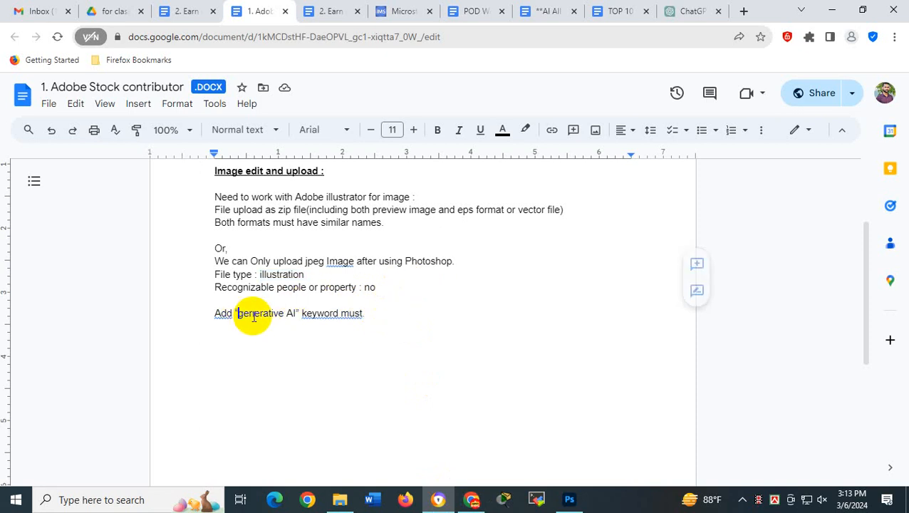
pyautogui.moveTo(252, 316); pyautogui.dragTo(298, 318)
pyautogui.hotkey('ctrl', 'c')
pyautogui.click(470, 499)
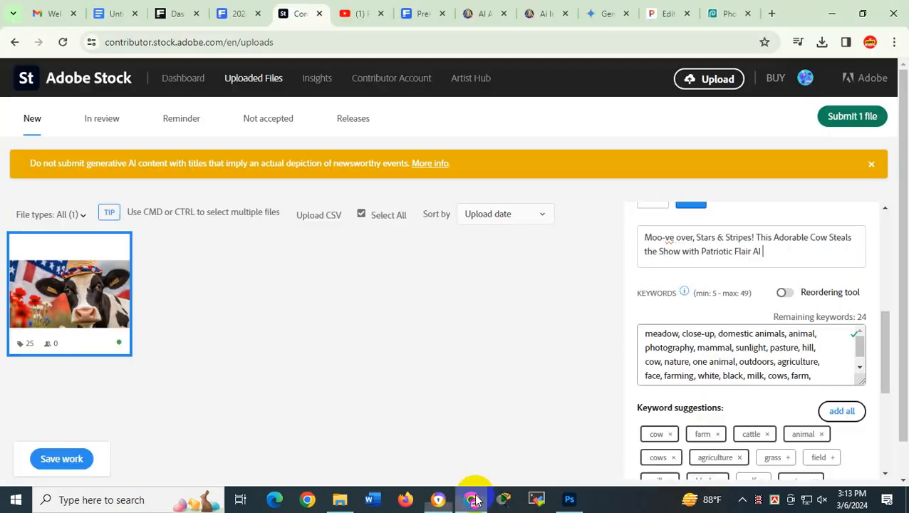
pyautogui.doubleClick(756, 250)
pyautogui.hotkey('ctrl', 'v')
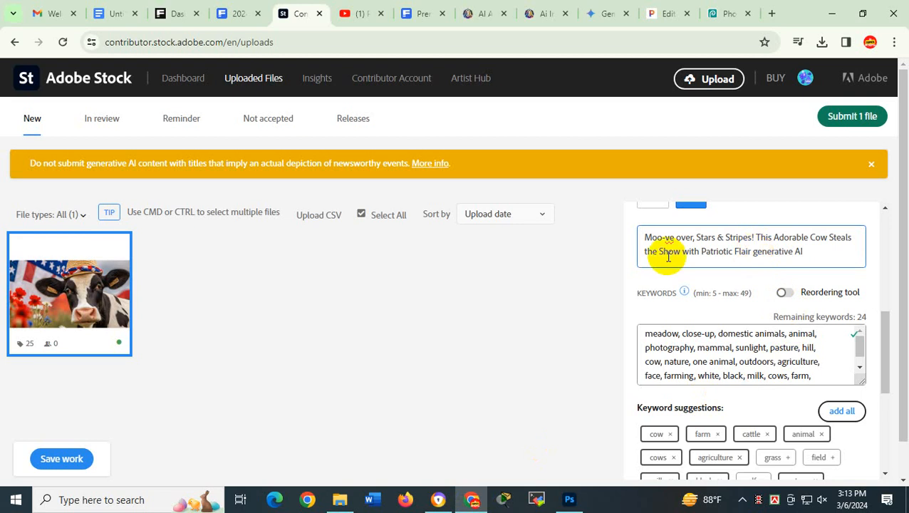
pyautogui.scroll(3, 690, 345)
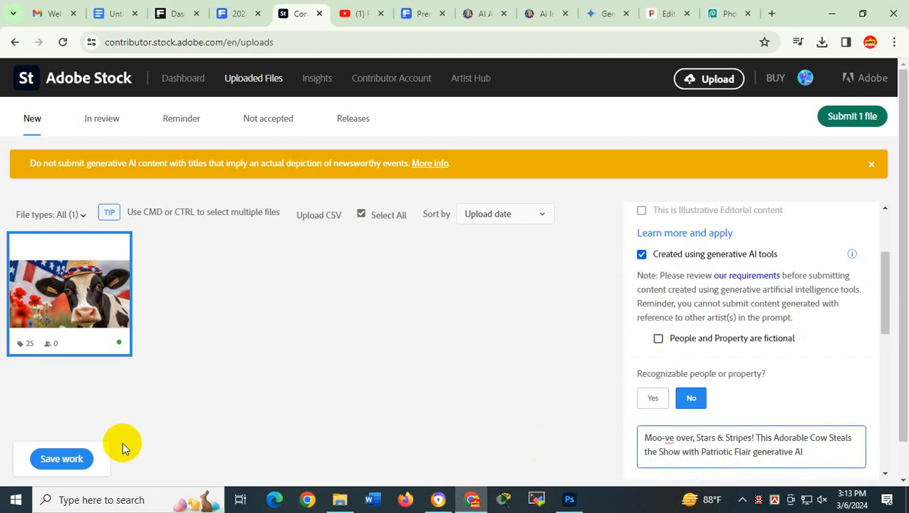
pyautogui.click(65, 457)
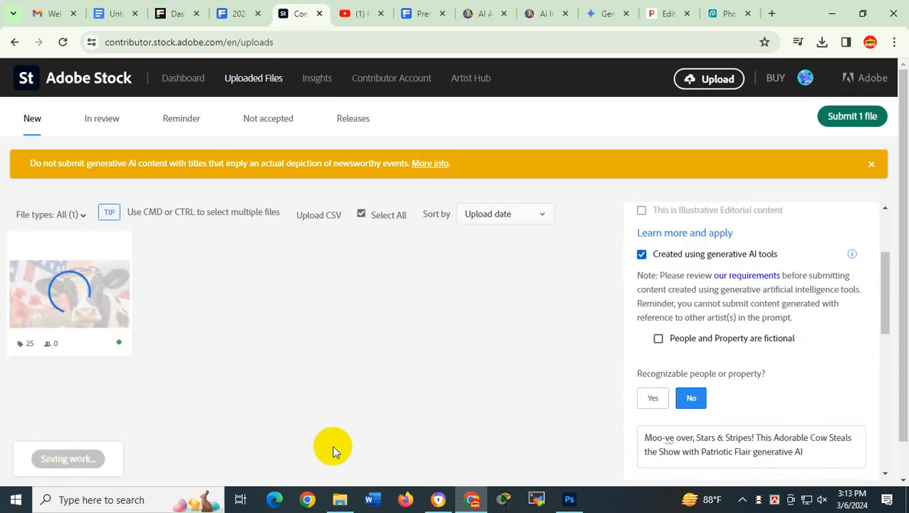
# Start submitting the one file and agree to both the submission guidelines and the account suspension terms
pyautogui.click(848, 116)
pyautogui.click(281, 200)
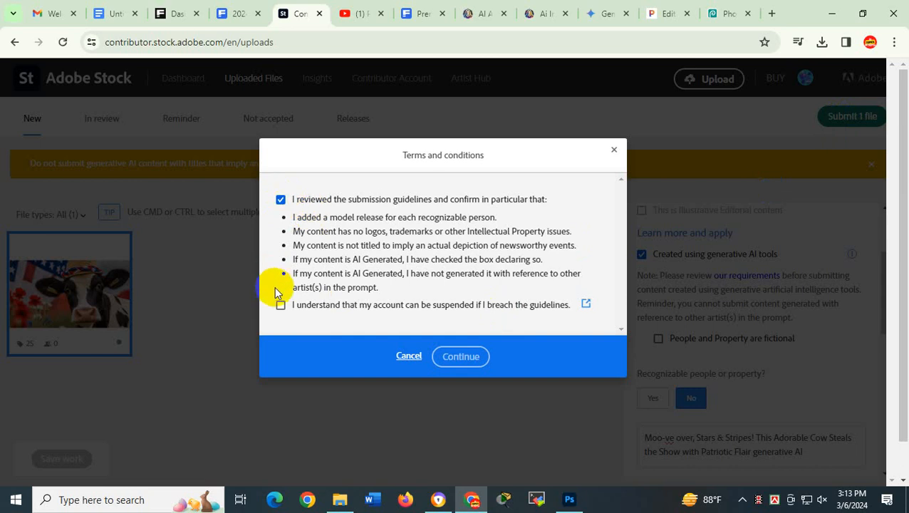
pyautogui.click(280, 304)
pyautogui.click(459, 357)
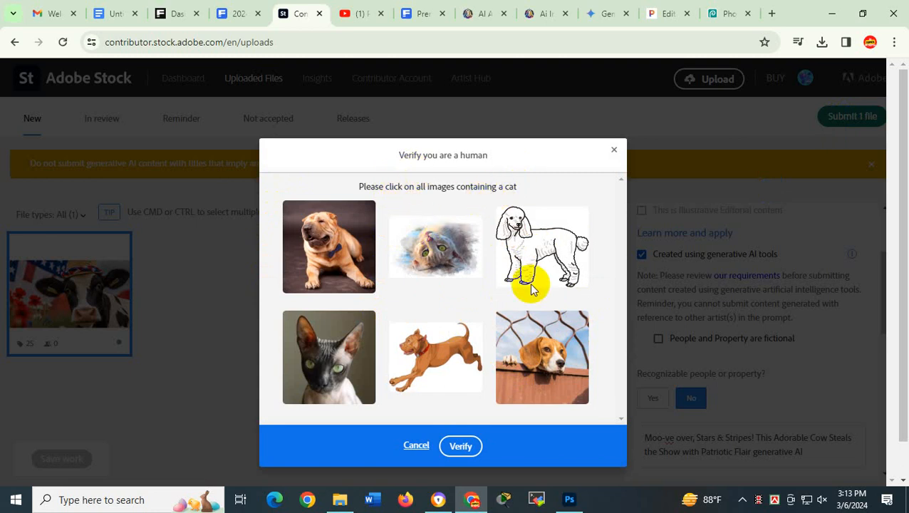
# Pass the human verification by selecting the two cat images, and submit the cow image for review
pyautogui.click(431, 256)
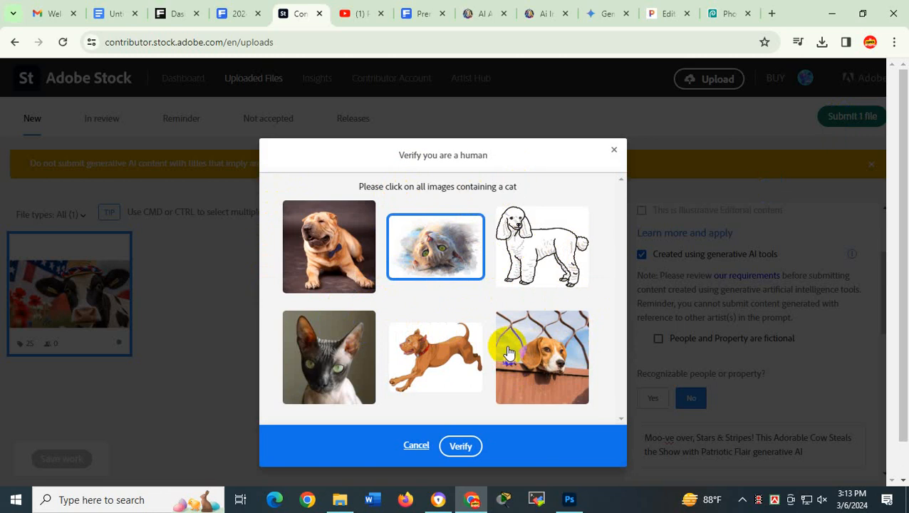
pyautogui.click(324, 365)
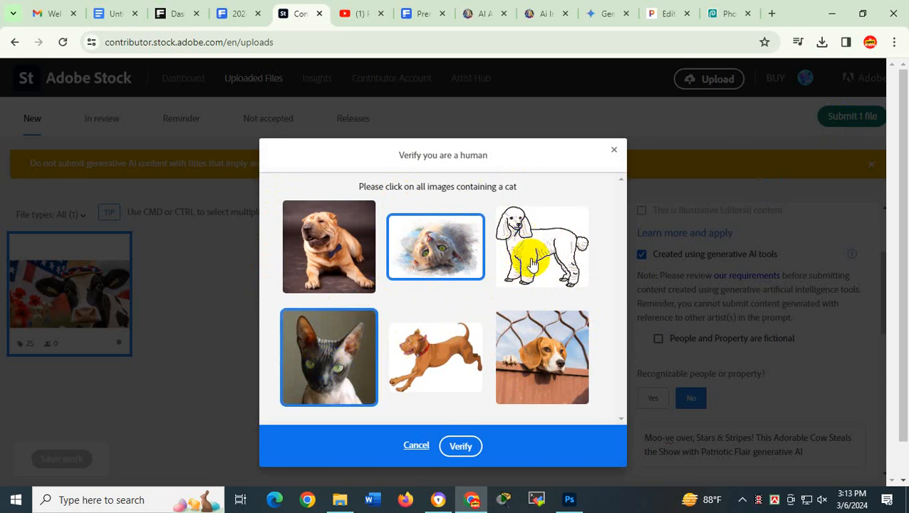
pyautogui.click(464, 447)
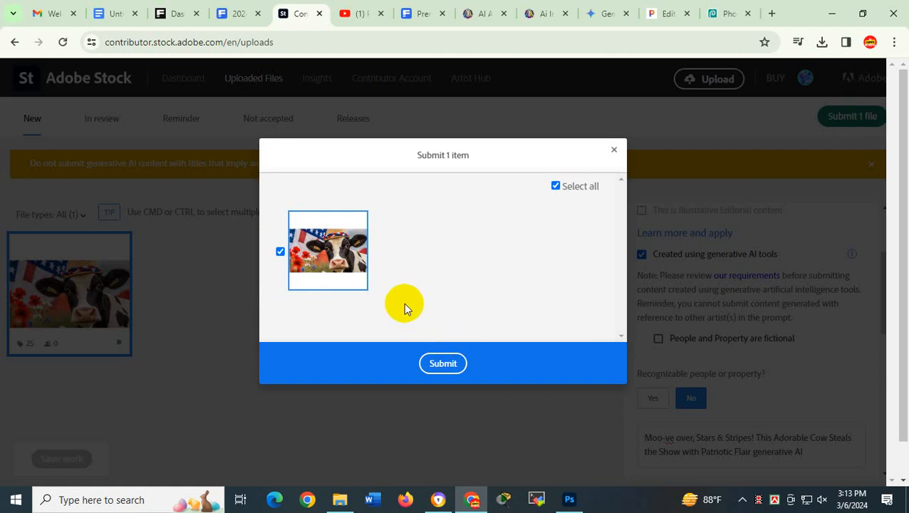
pyautogui.click(446, 365)
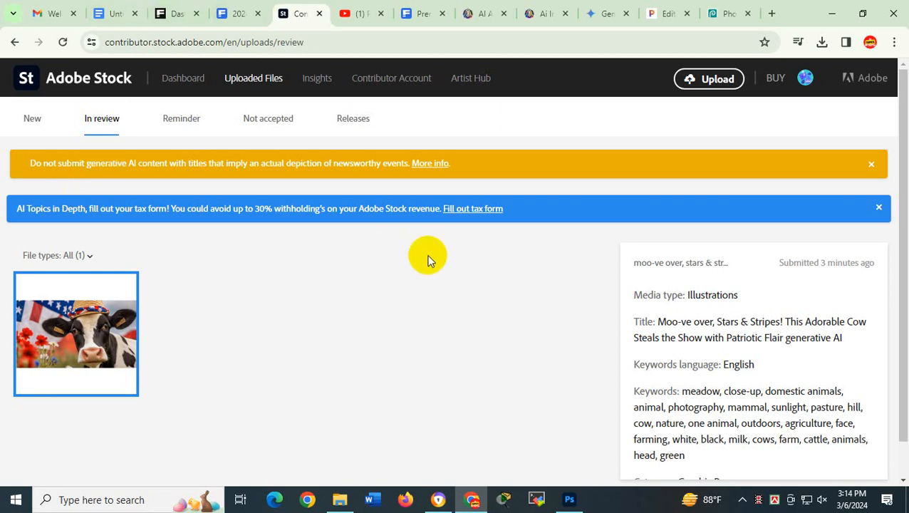
# Open the contributor account page and examine its account and address details, including the editable name fields, without saving changes
pyautogui.click(393, 78)
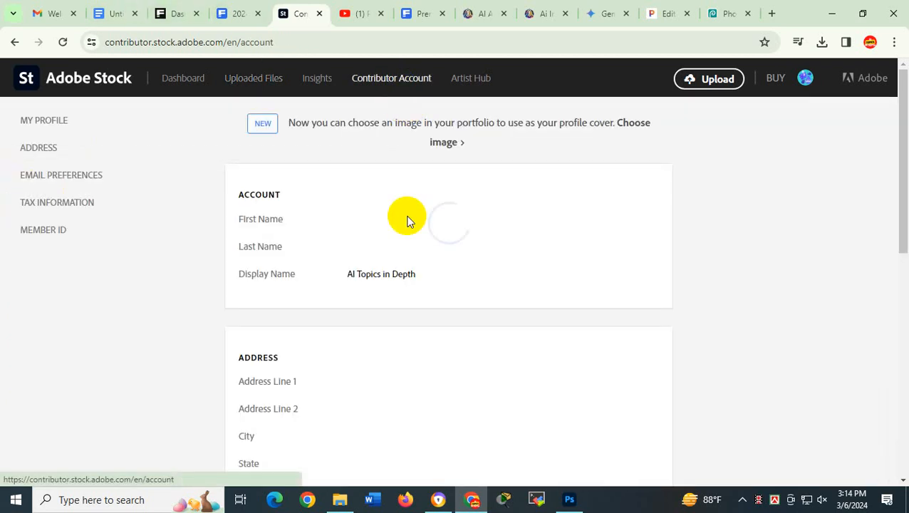
pyautogui.scroll(-2, 335, 331)
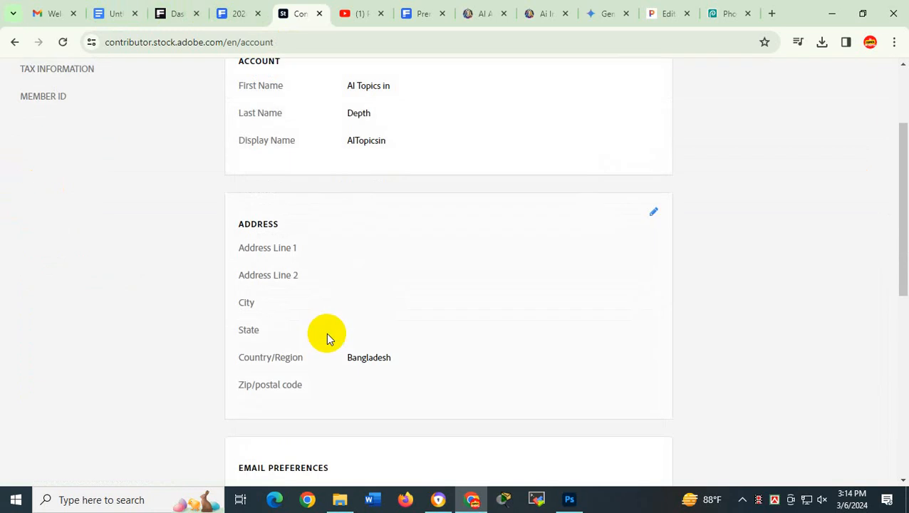
pyautogui.scroll(-3, 399, 328)
pyautogui.scroll(3, 373, 223)
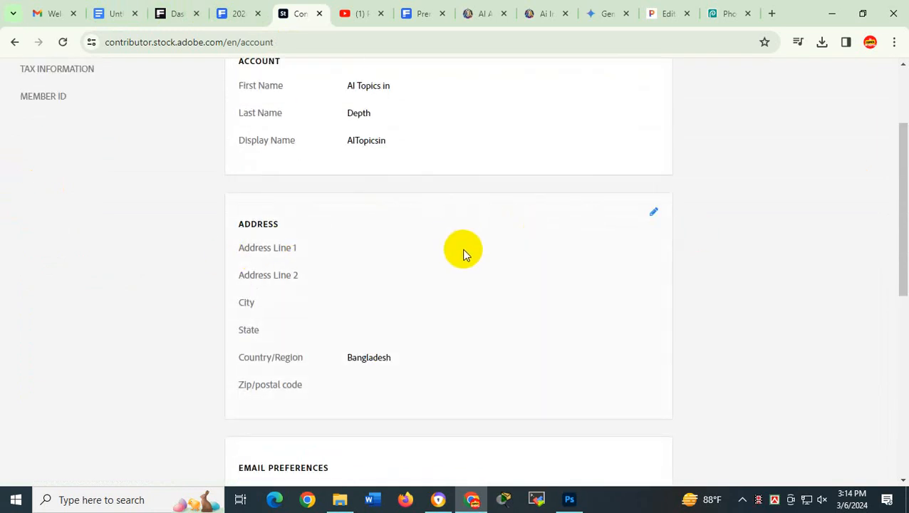
pyautogui.scroll(2, 463, 255)
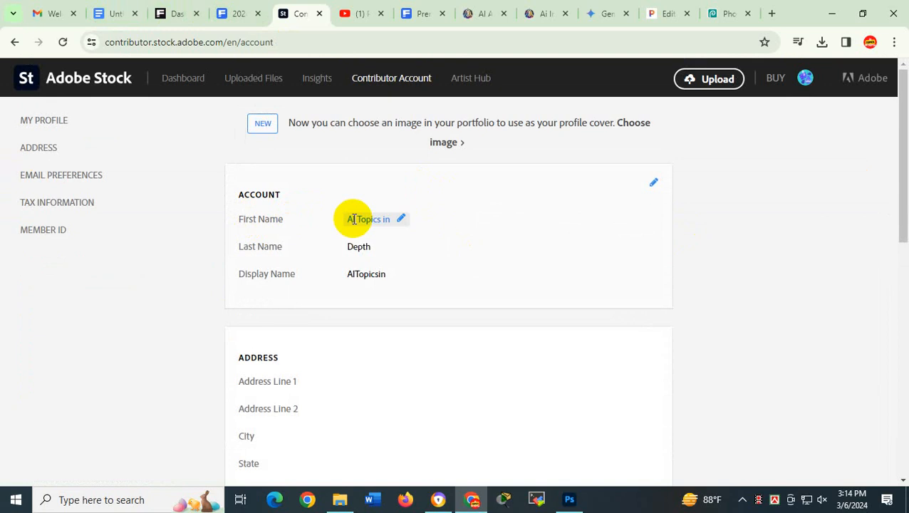
pyautogui.scroll(-1, 400, 232)
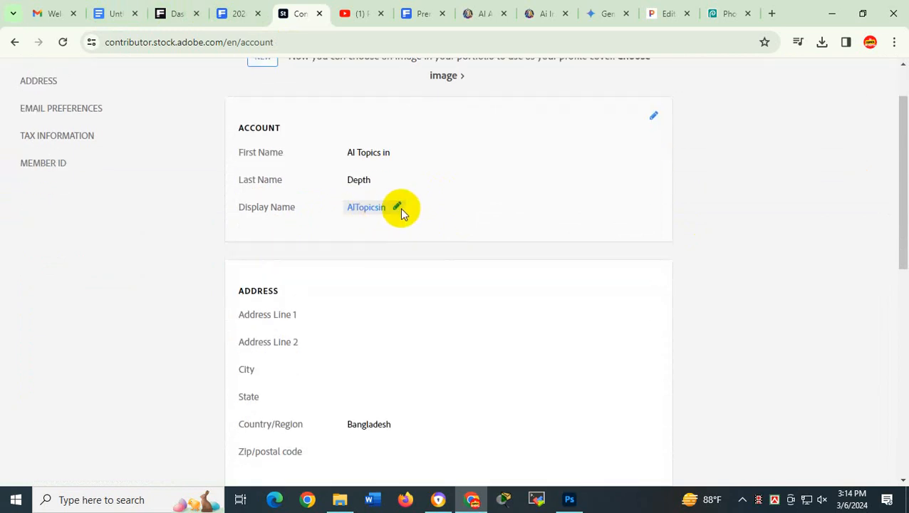
pyautogui.click(398, 208)
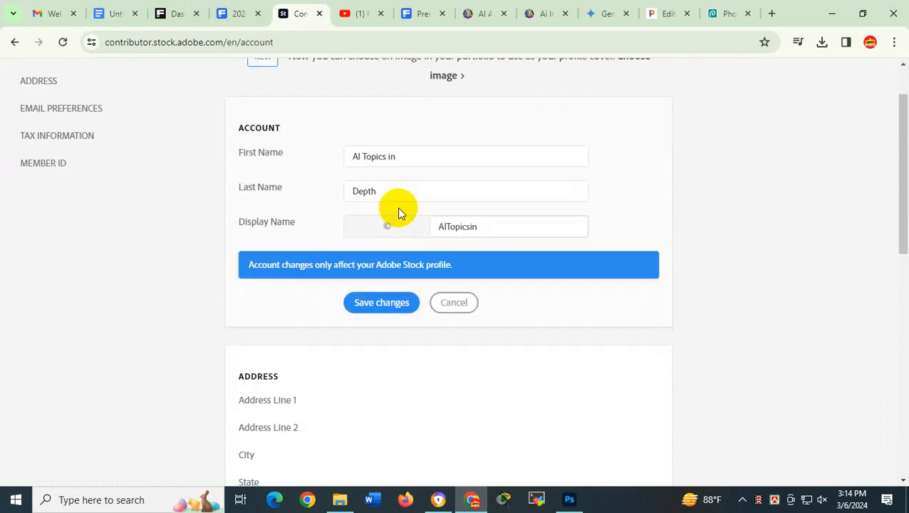
pyautogui.click(460, 311)
# Review the address, email preferences, tax information and member ID sections of the contributor account
pyautogui.scroll(-2, 317, 235)
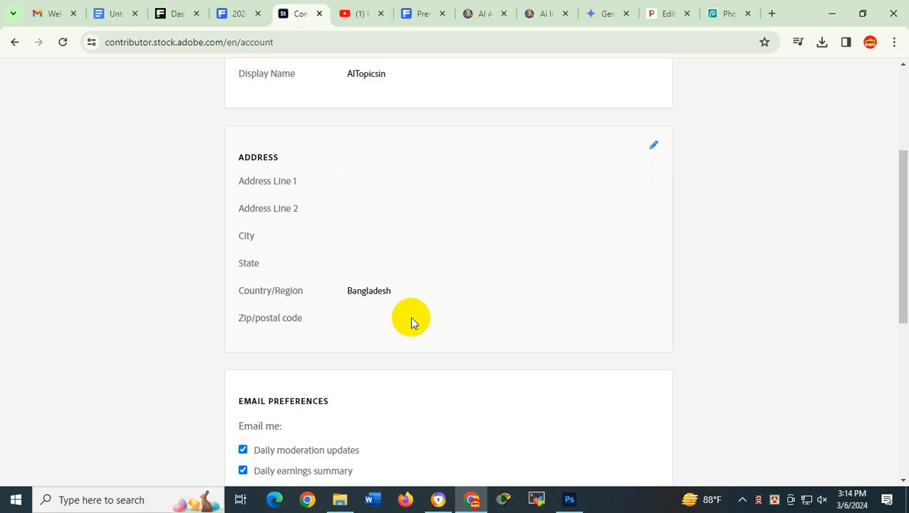
pyautogui.scroll(-4, 410, 316)
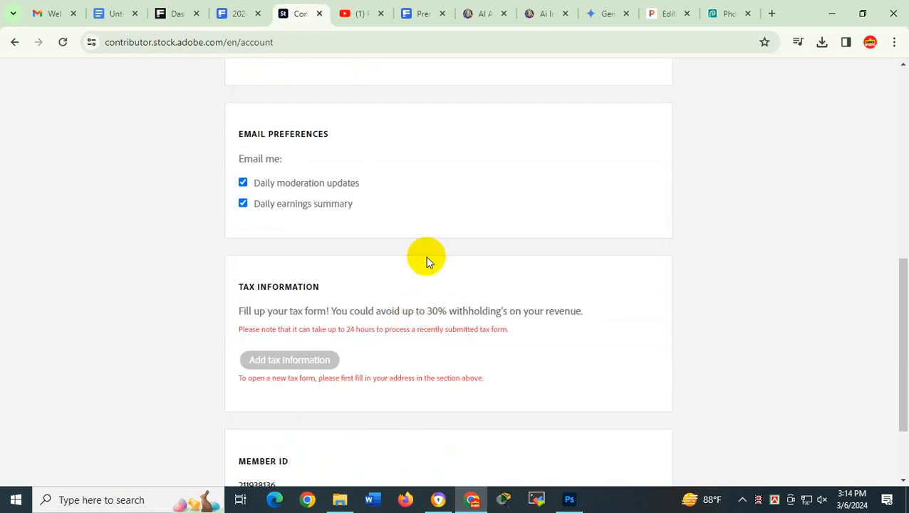
pyautogui.scroll(-2, 425, 256)
pyautogui.scroll(10, 424, 256)
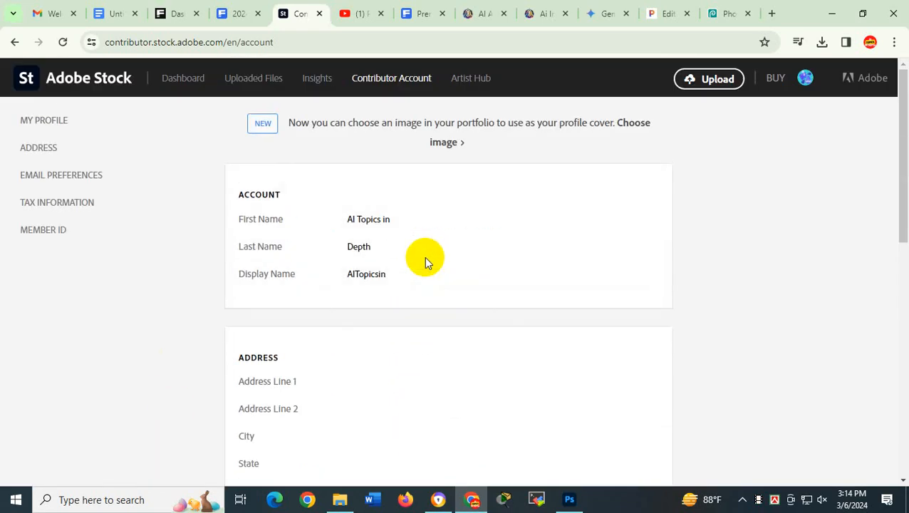
pyautogui.click(36, 148)
pyautogui.scroll(4, 400, 261)
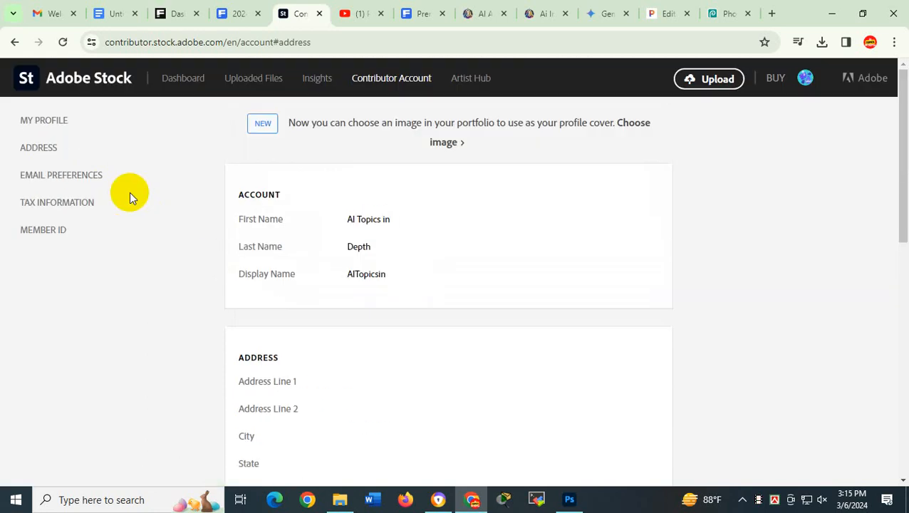
pyautogui.click(62, 173)
pyautogui.scroll(5, 297, 210)
pyautogui.scroll(2, 306, 214)
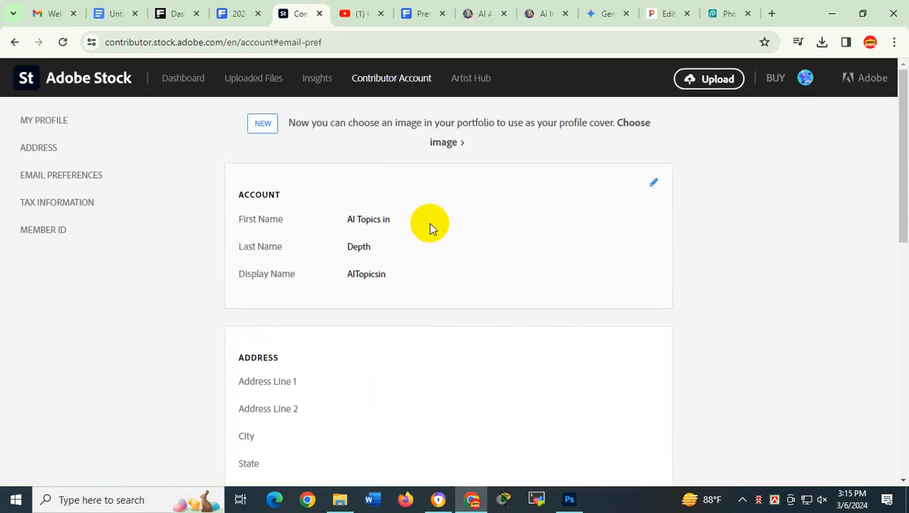